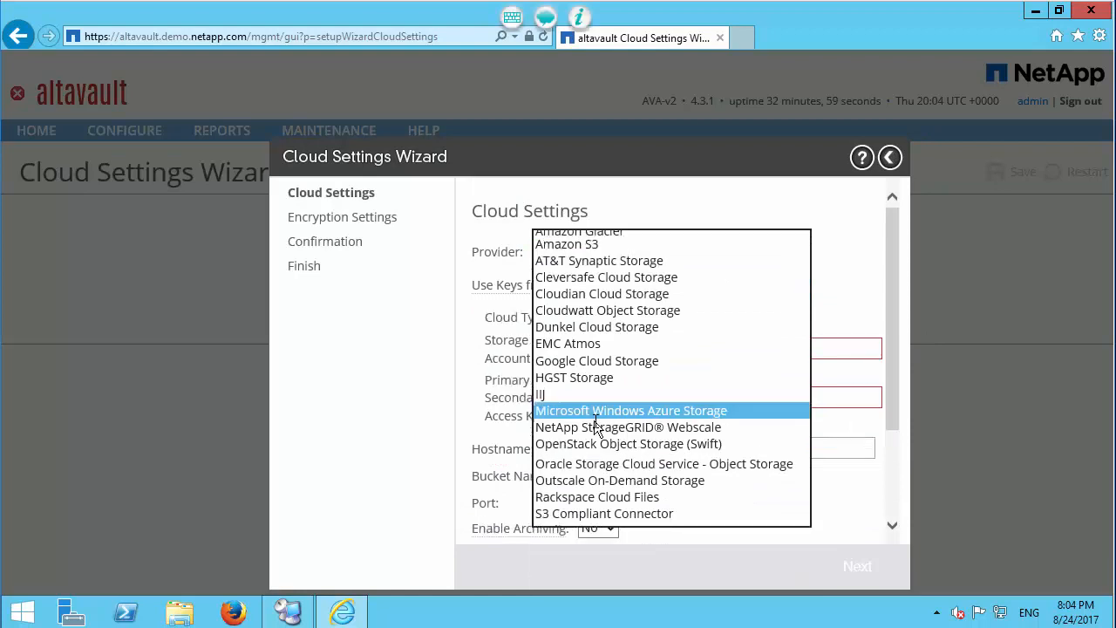
Step: Configure Microsoft Windows Azure Storage as the cloud provider with storage account avatme, its access key, and bucket name avatmebackup
left_click(595, 418)
left_click(628, 348)
type("avatme")
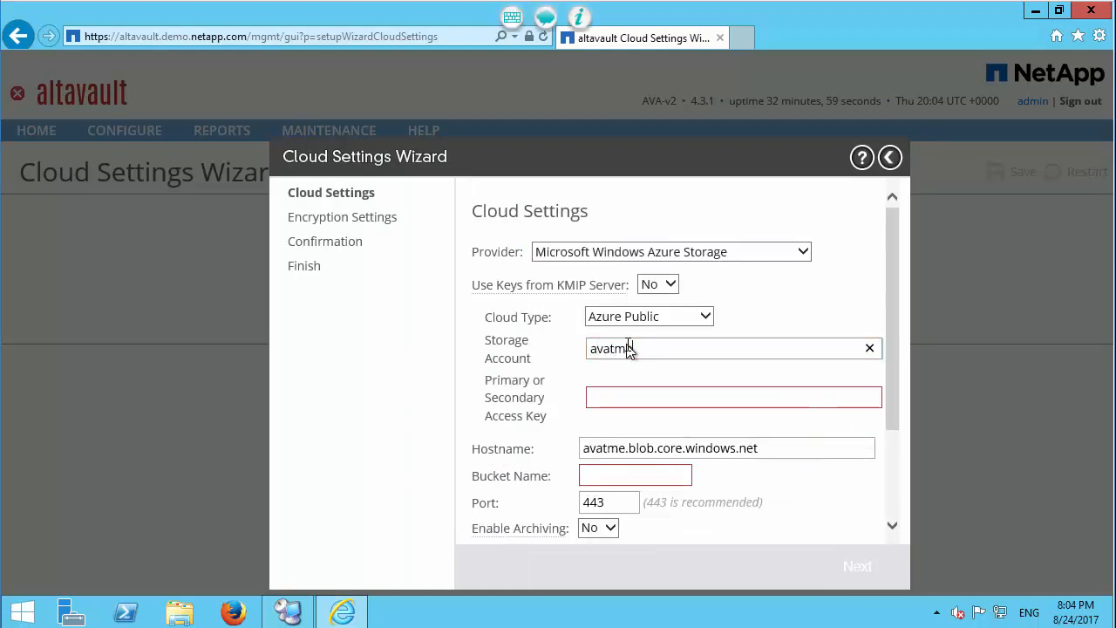
key("Tab")
key("ctrl+v")
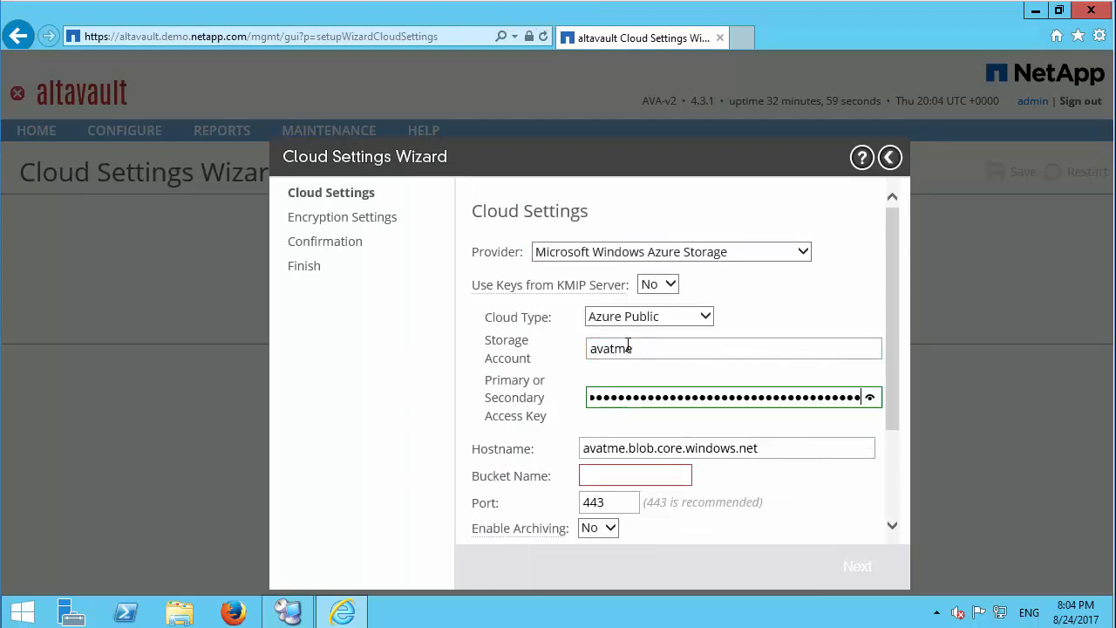
left_click(623, 475)
type("avatmebackup")
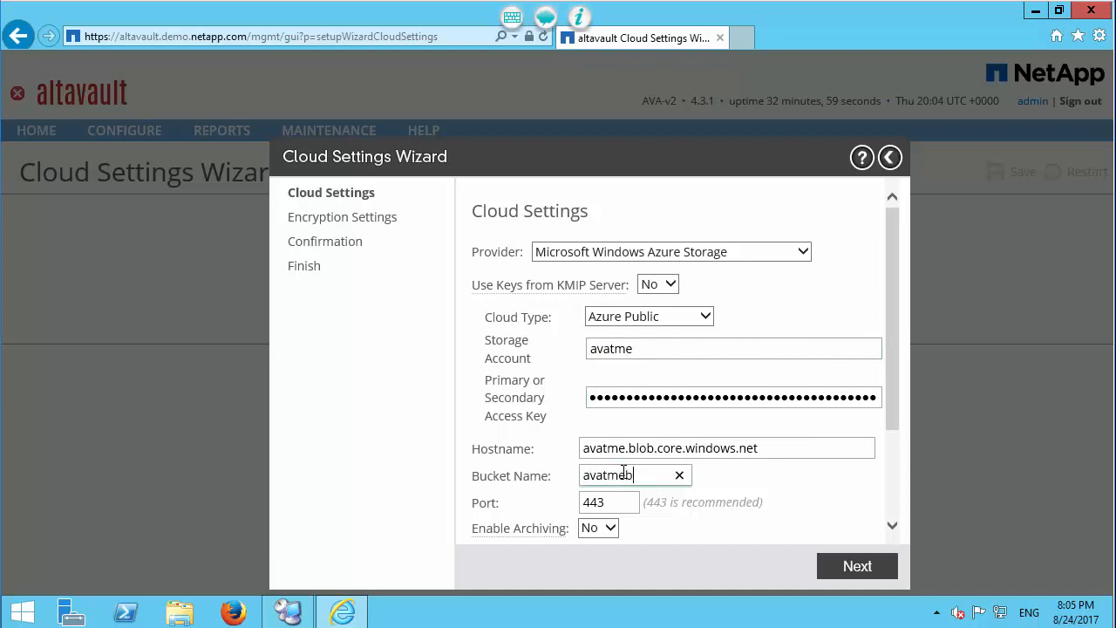
Step: Create a new datastore encryption key without a passphrase, save and apply the cloud settings, and exit the wizard
left_click(834, 566)
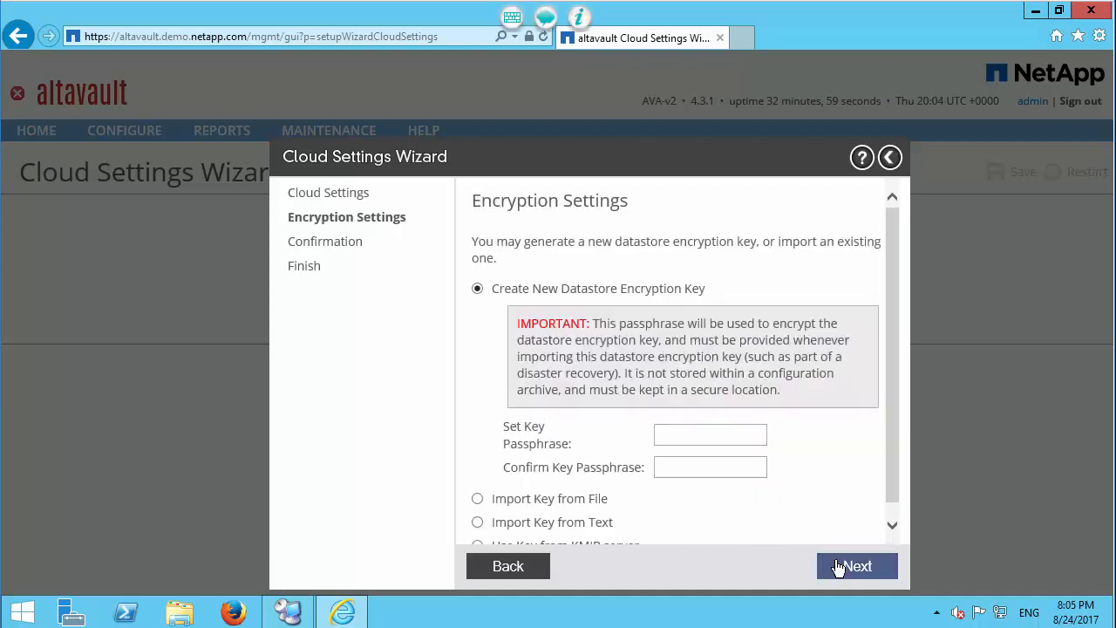
left_click(837, 566)
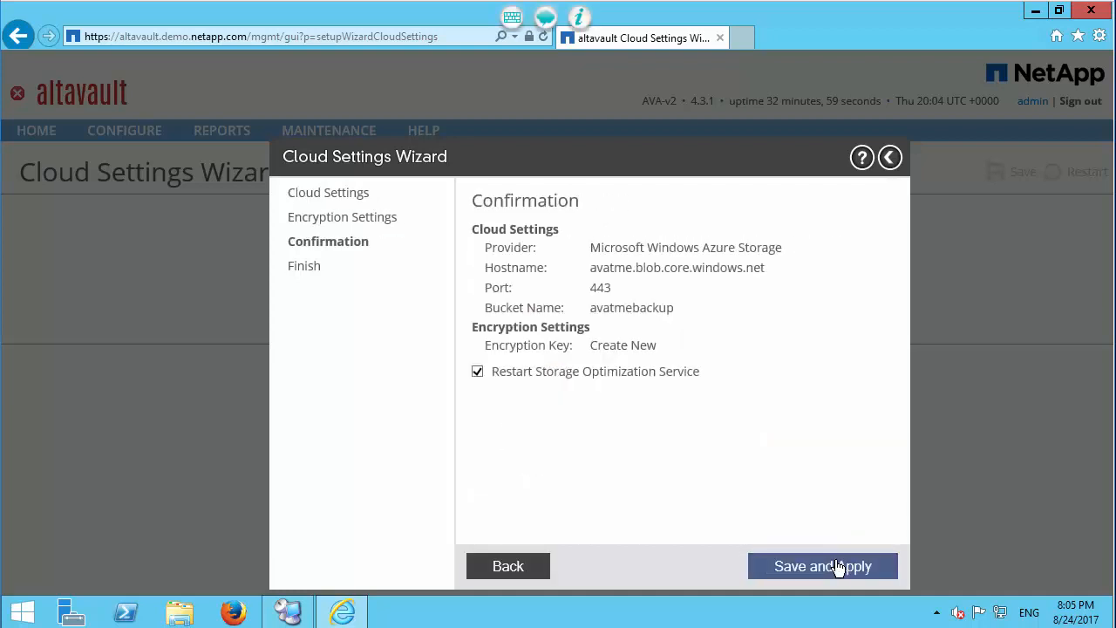
left_click(837, 566)
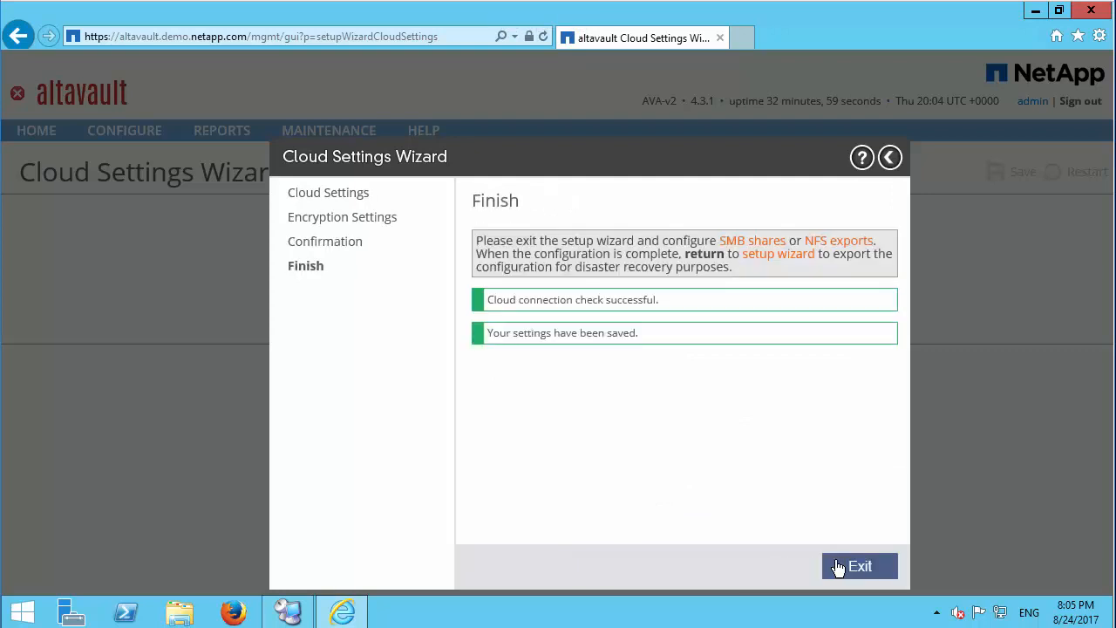
left_click(837, 566)
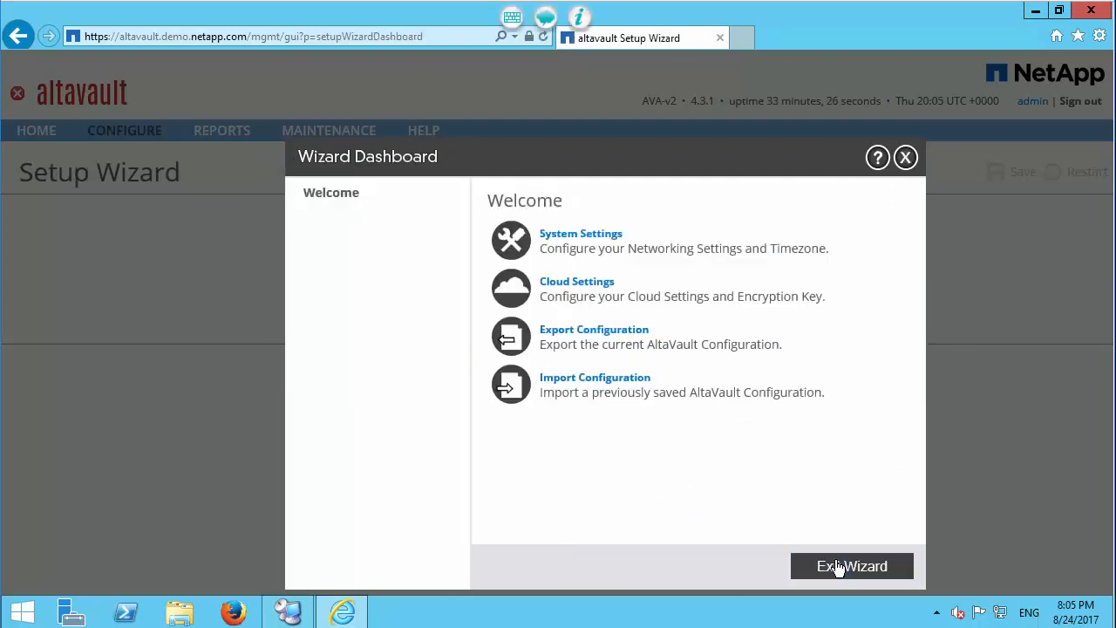
left_click(836, 567)
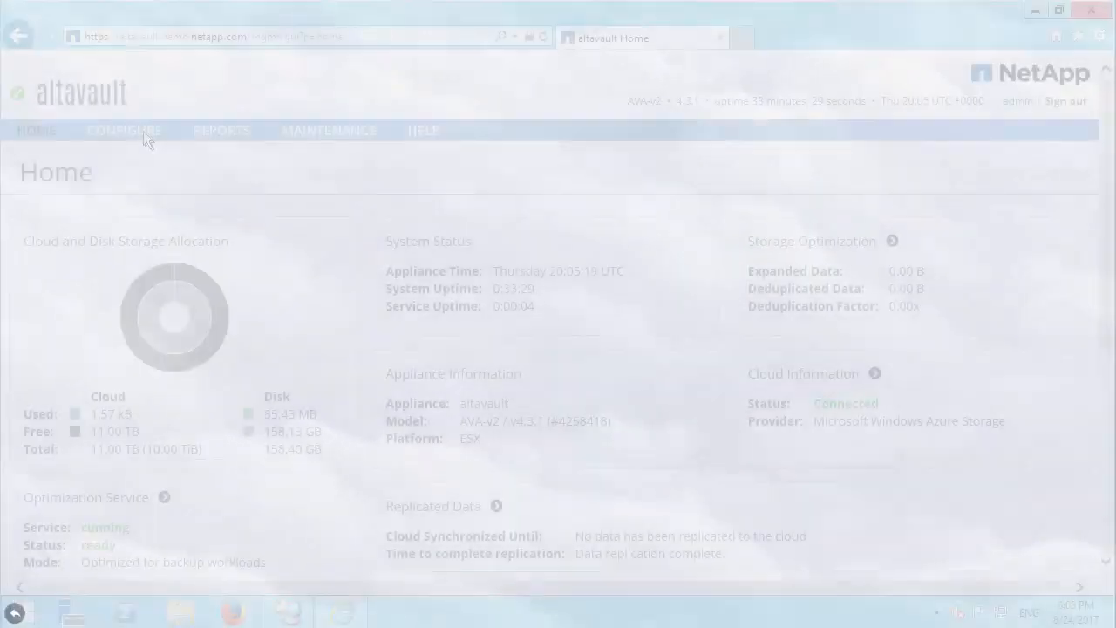
Step: In the SMB storage configuration, join the demo.netapp.com domain as Administrator with the account password, and decline storing the password in the browser
mouse_move(143, 131)
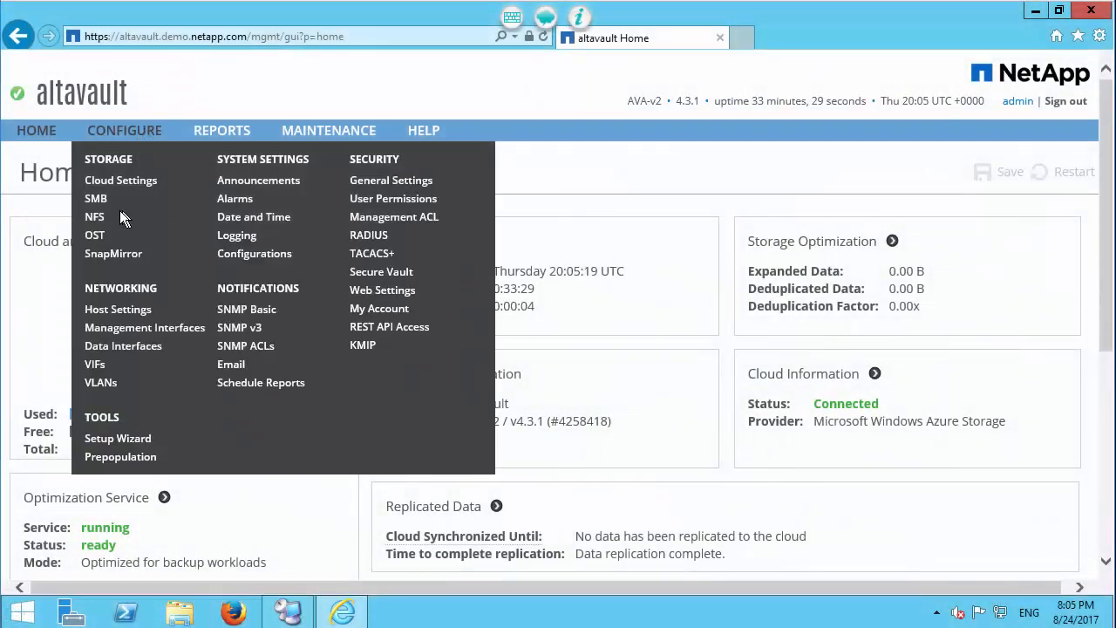
left_click(99, 200)
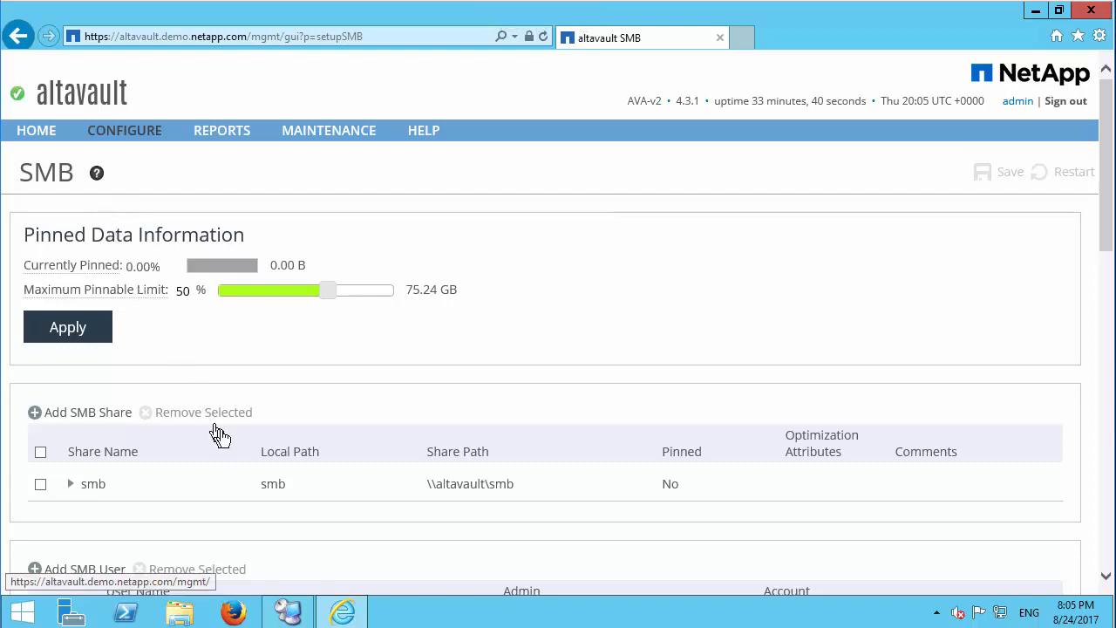
scroll(217, 438, "down", 2)
scroll(223, 430, "down", 1)
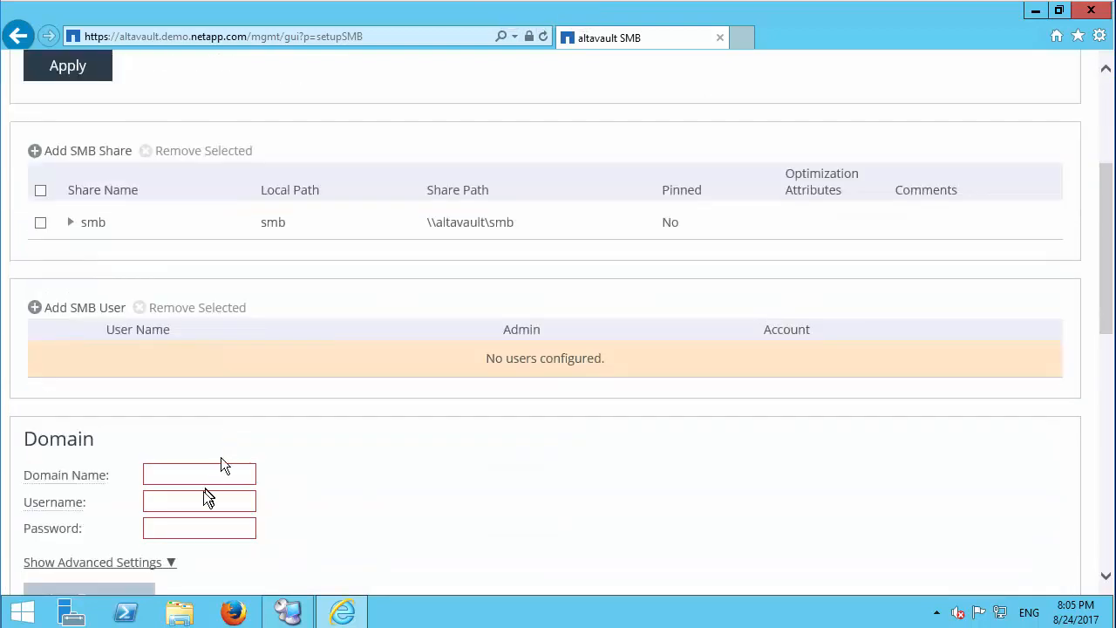
left_click(202, 478)
type("demo.netapp.com")
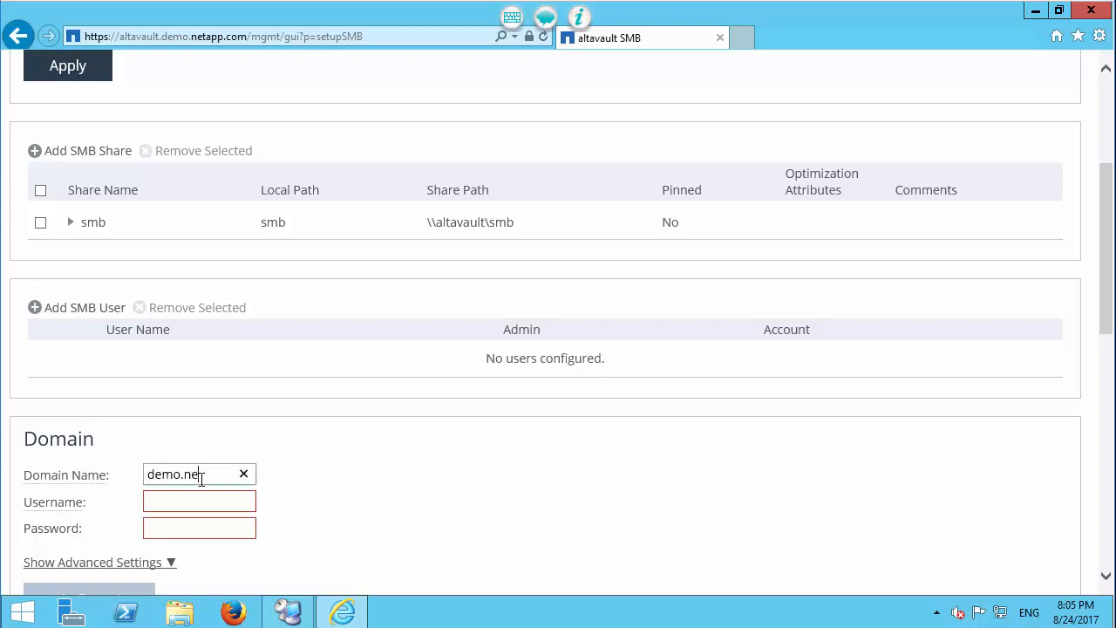
key("Tab")
type("Administrator")
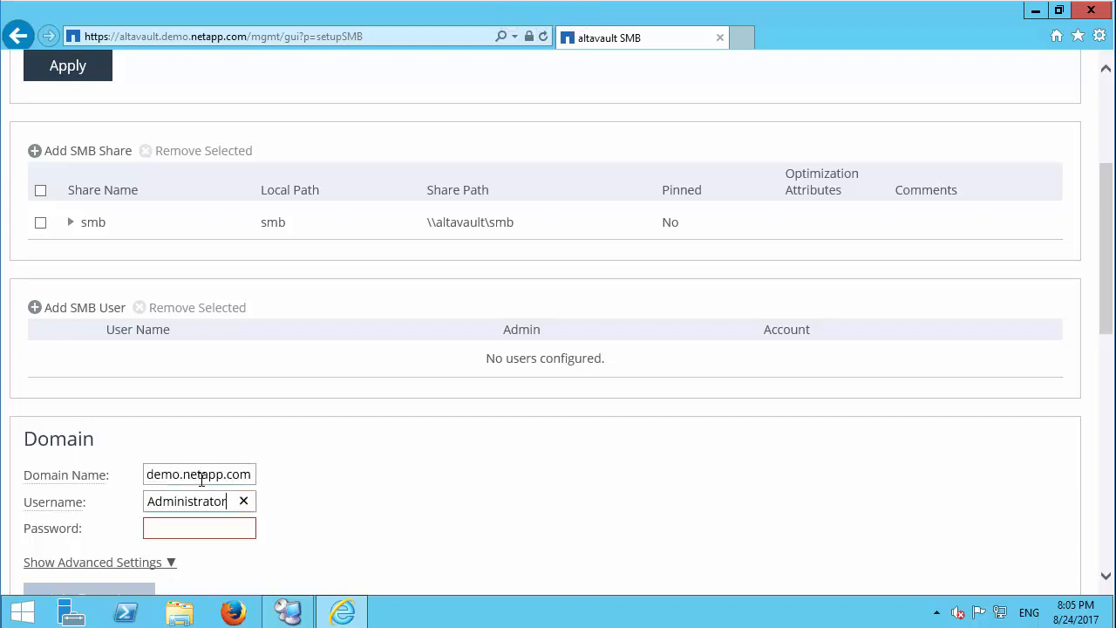
key("Tab")
type("•••••••••")
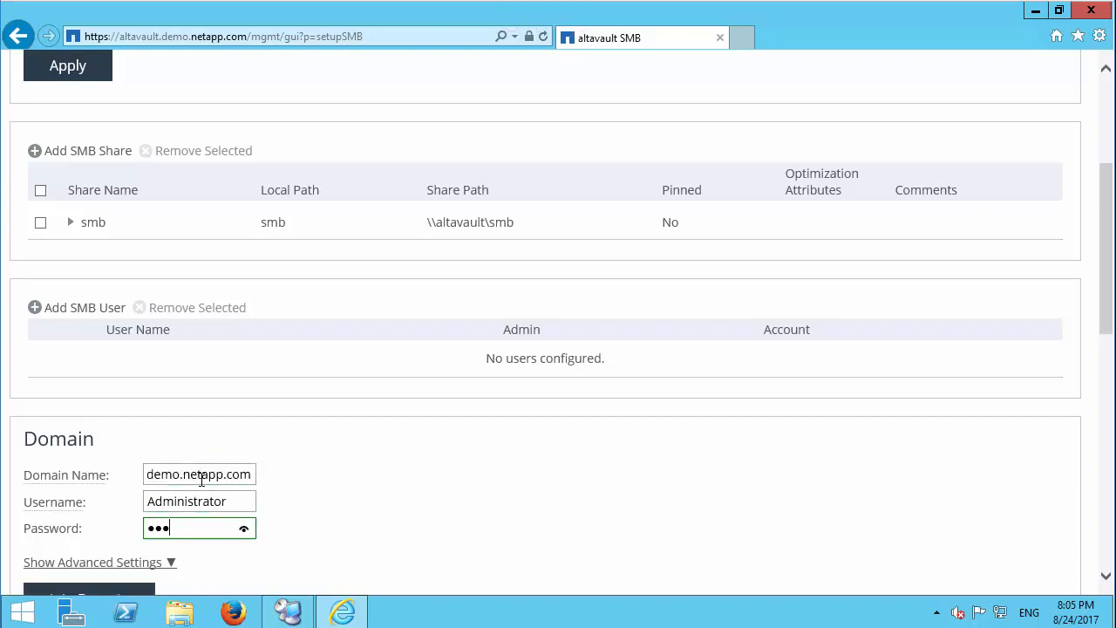
scroll(201, 480, "down", 2)
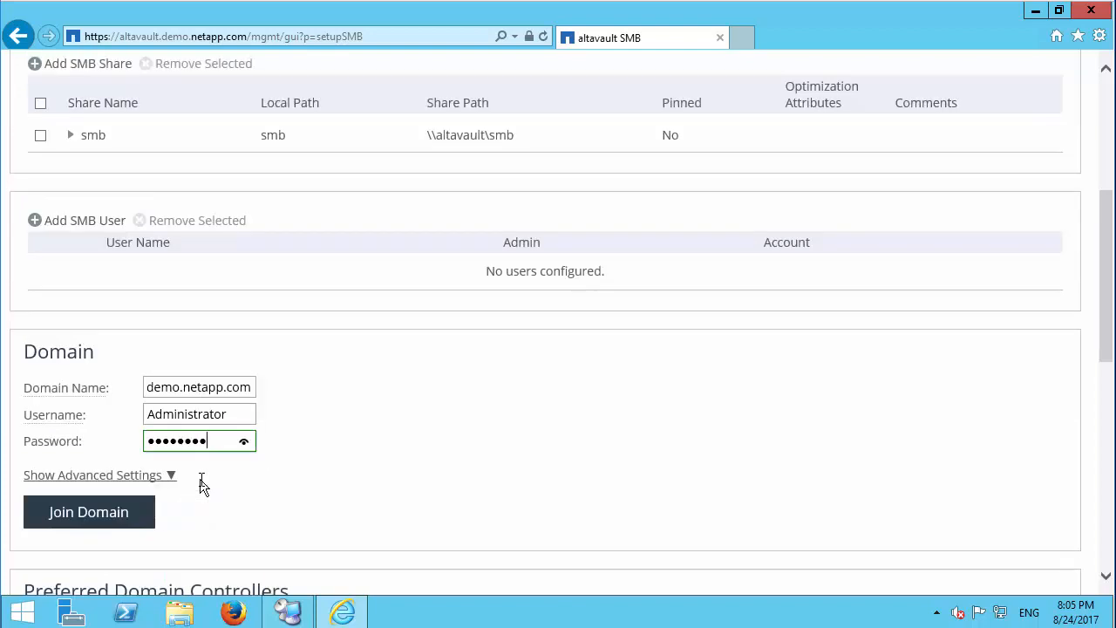
left_click(30, 511)
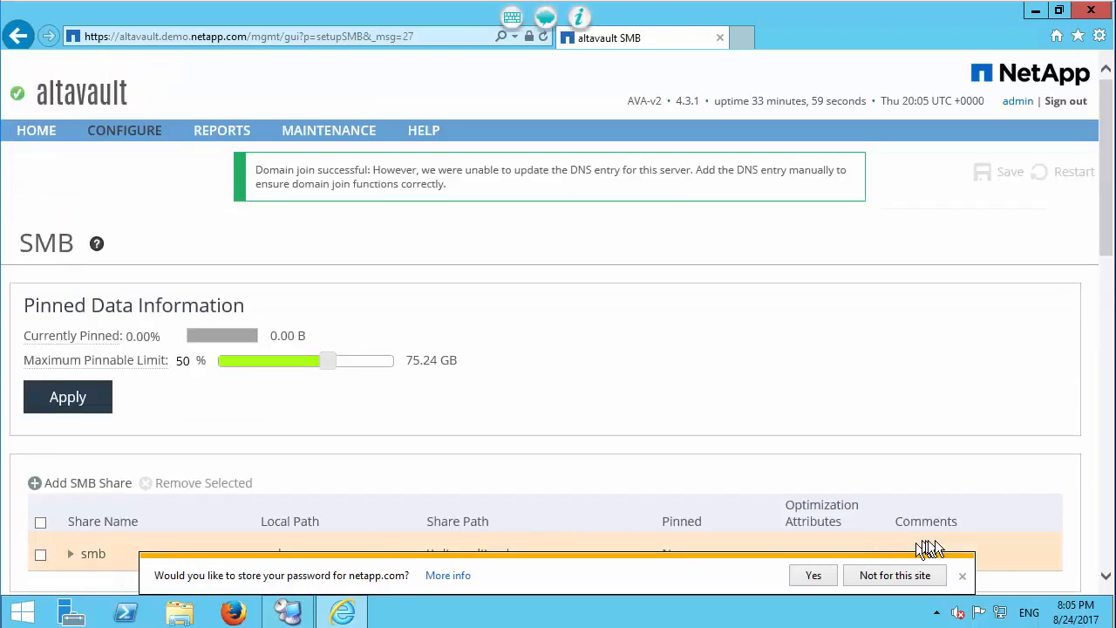
left_click(962, 579)
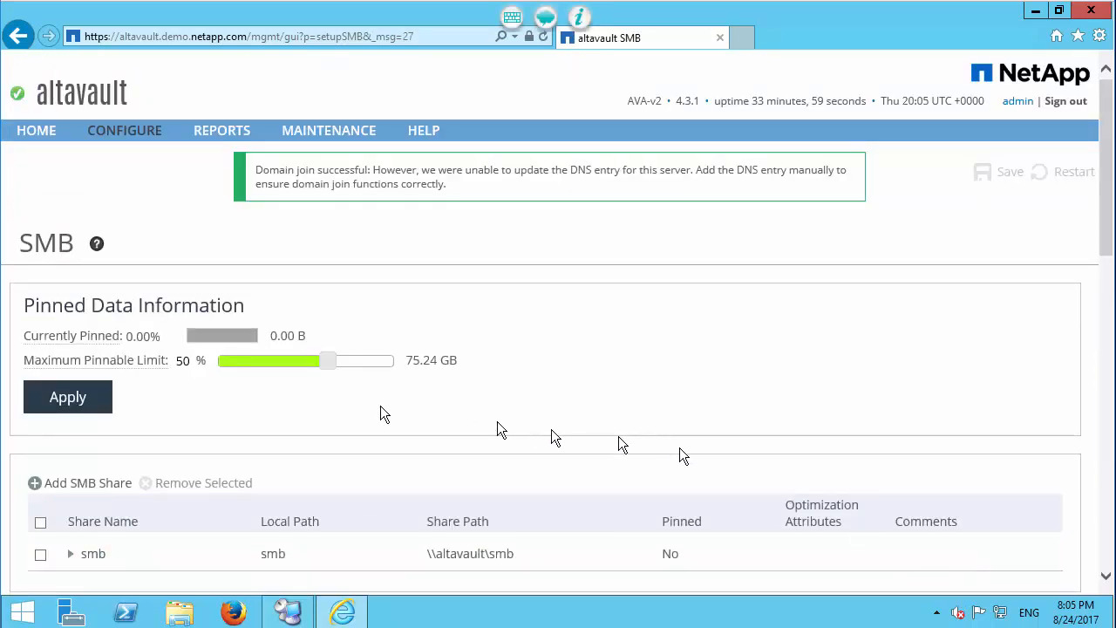
Step: Add an SMB share named backups with the local path backups, keeping the default share options
left_click(67, 484)
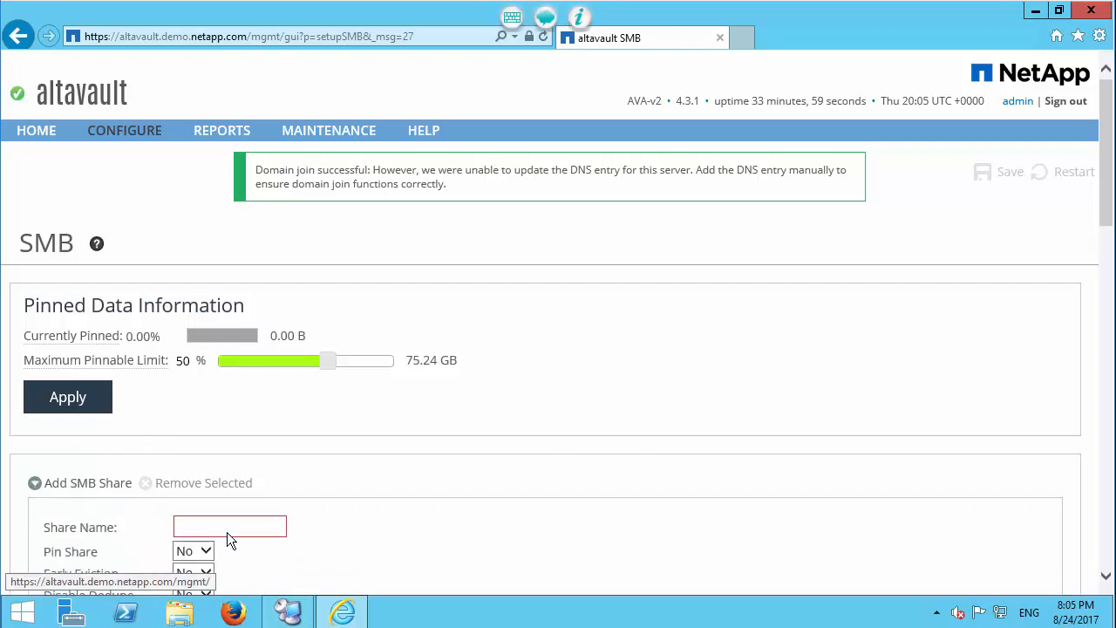
scroll(248, 528, "down", 2)
left_click(208, 342)
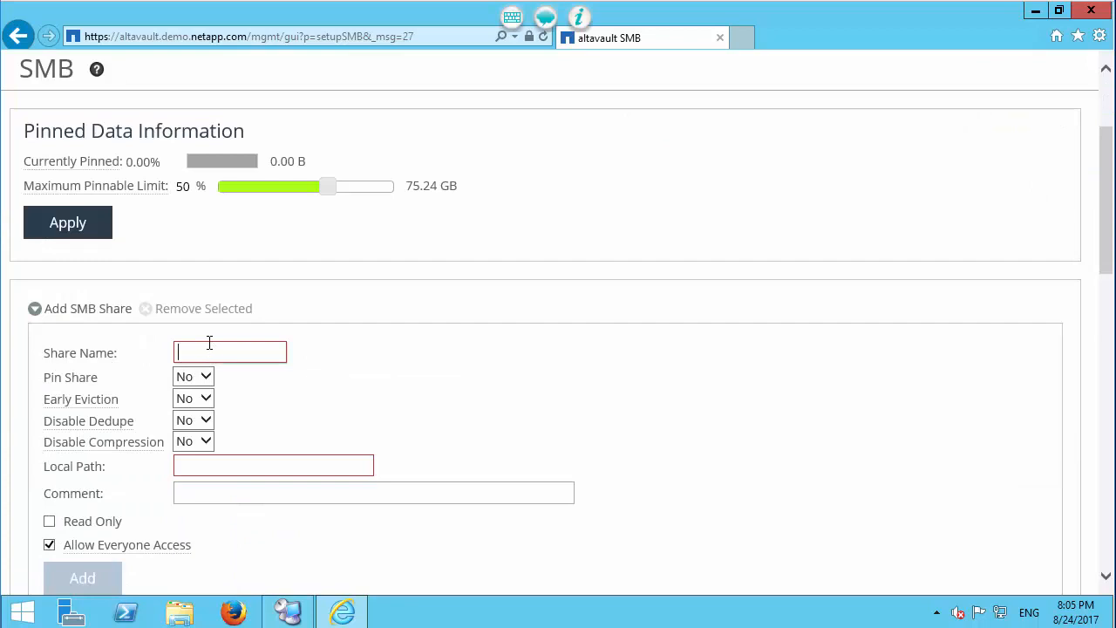
type("backups")
left_click(201, 466)
type("bac")
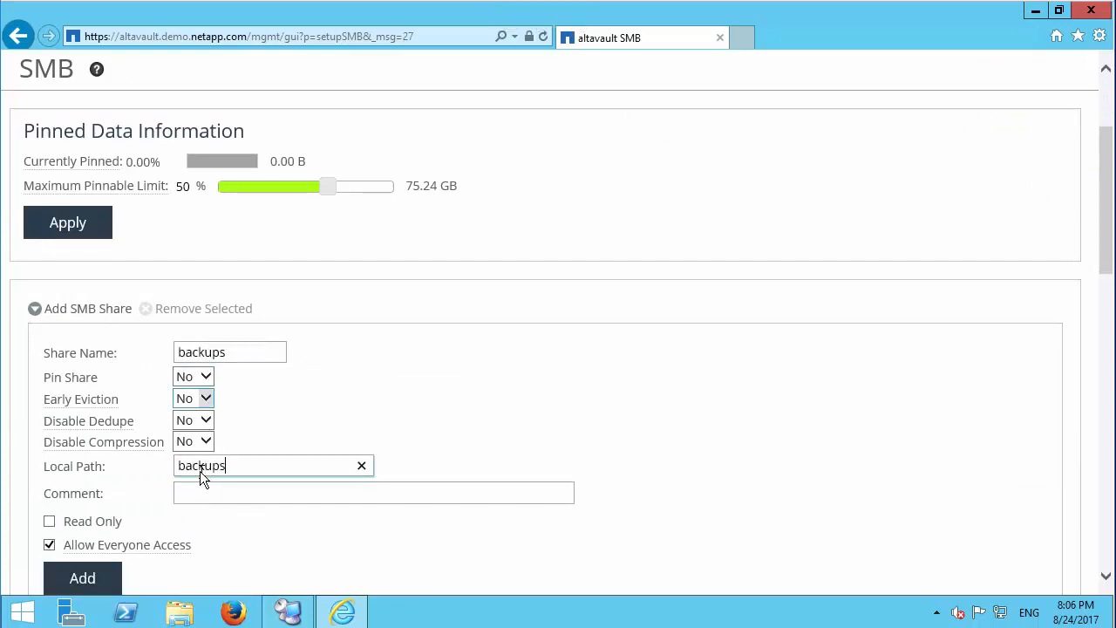
left_click(105, 572)
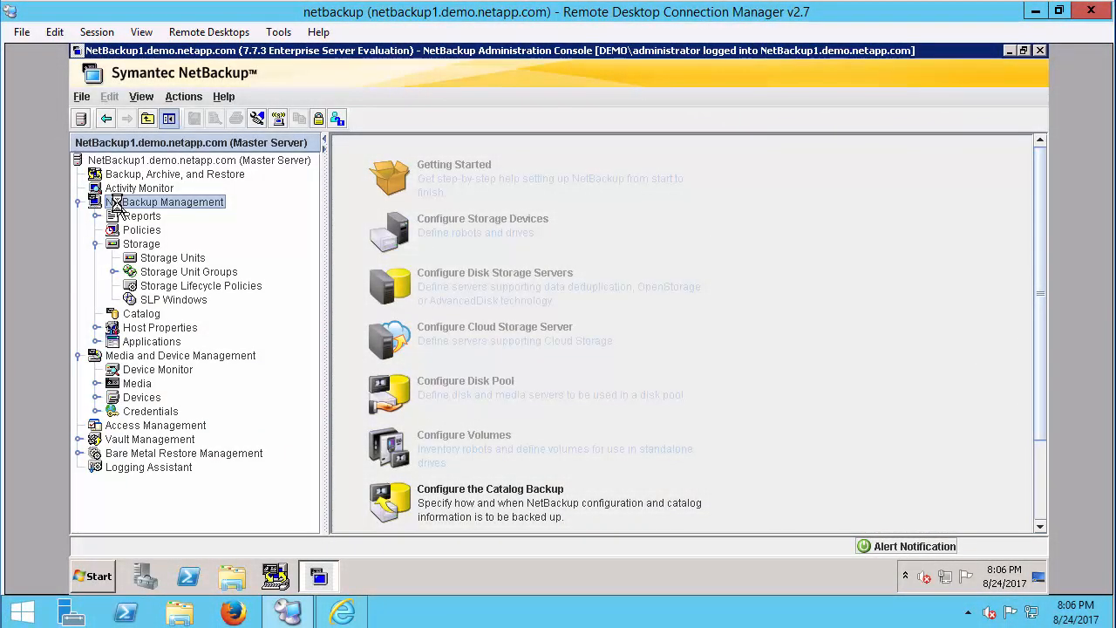
Step: In the NetBackup Administration Console, start a new storage unit and name it AltaVaultSU
right_click(175, 258)
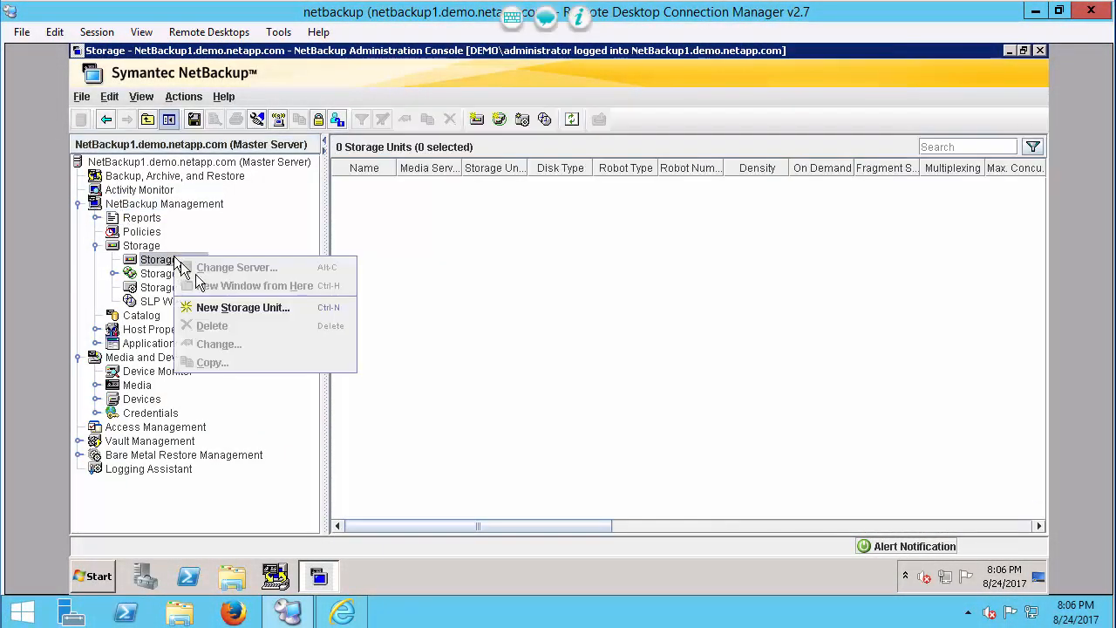
left_click(239, 307)
type("Al")
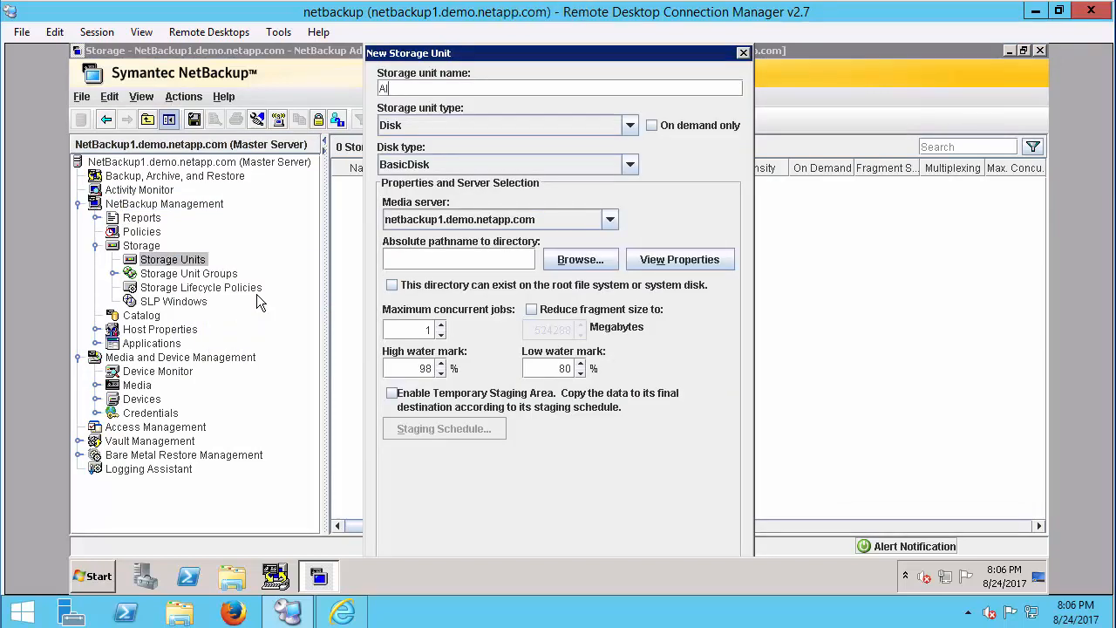
type("taVaultSU")
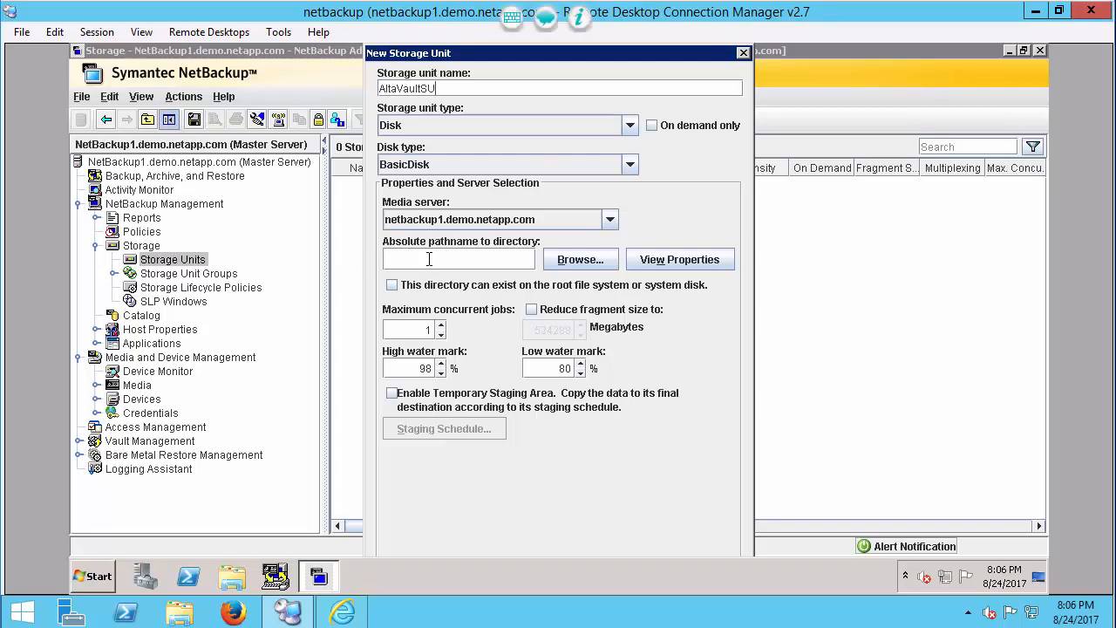
type("\\\\altavault.demo.netapp")
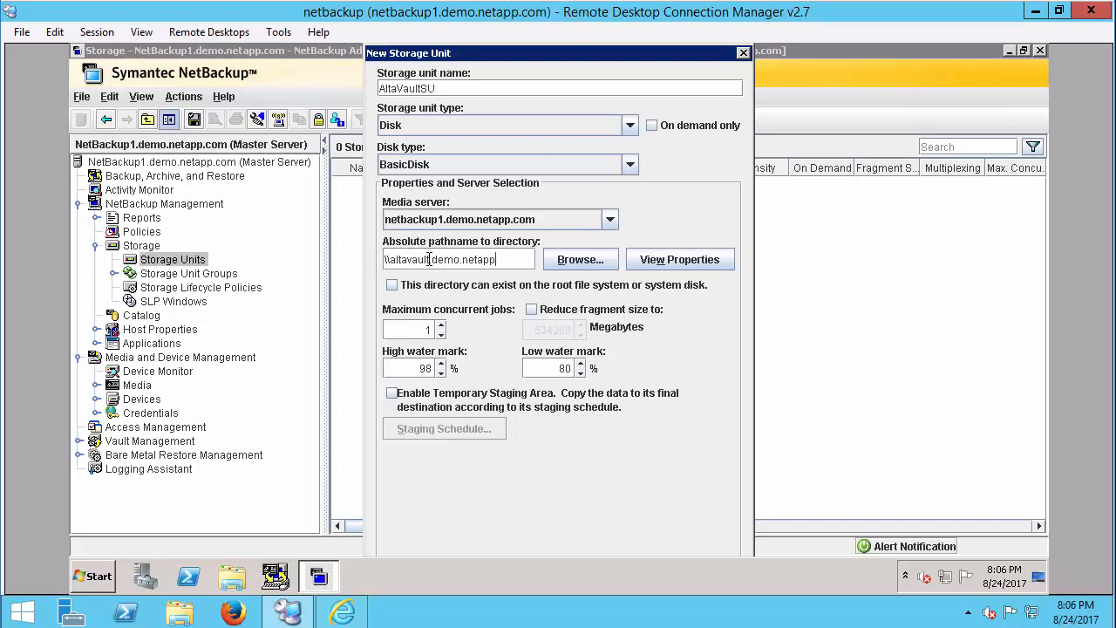
type(".com\\backups")
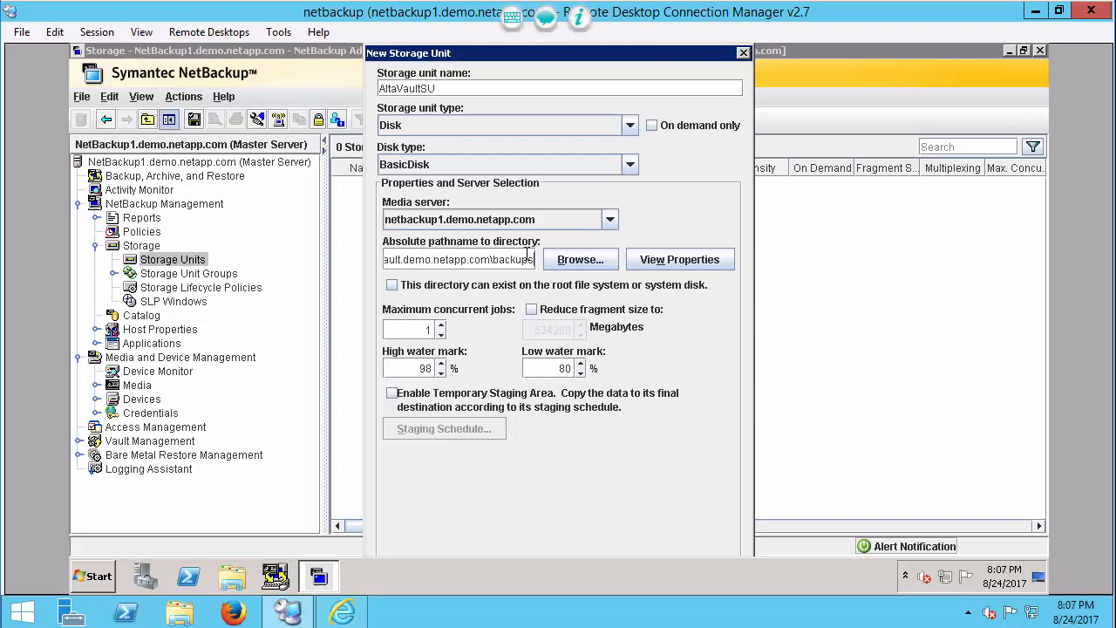
Step: Set the storage unit's directory to \\altavault.demo.netapp.com\backups, check the directory's properties, and save the unit
left_click(676, 261)
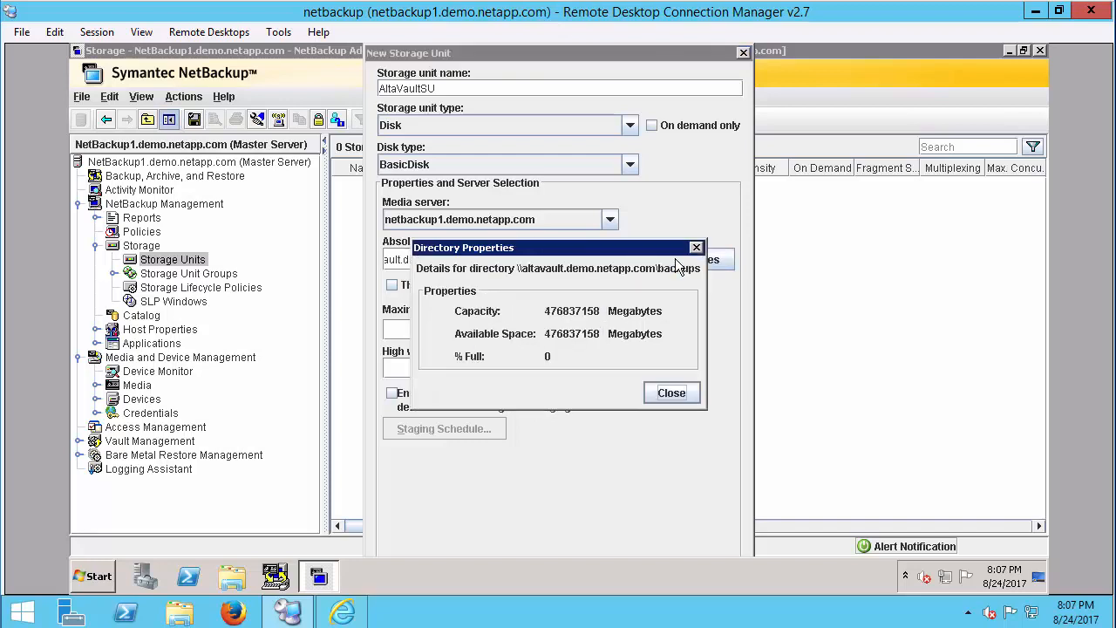
left_click(672, 392)
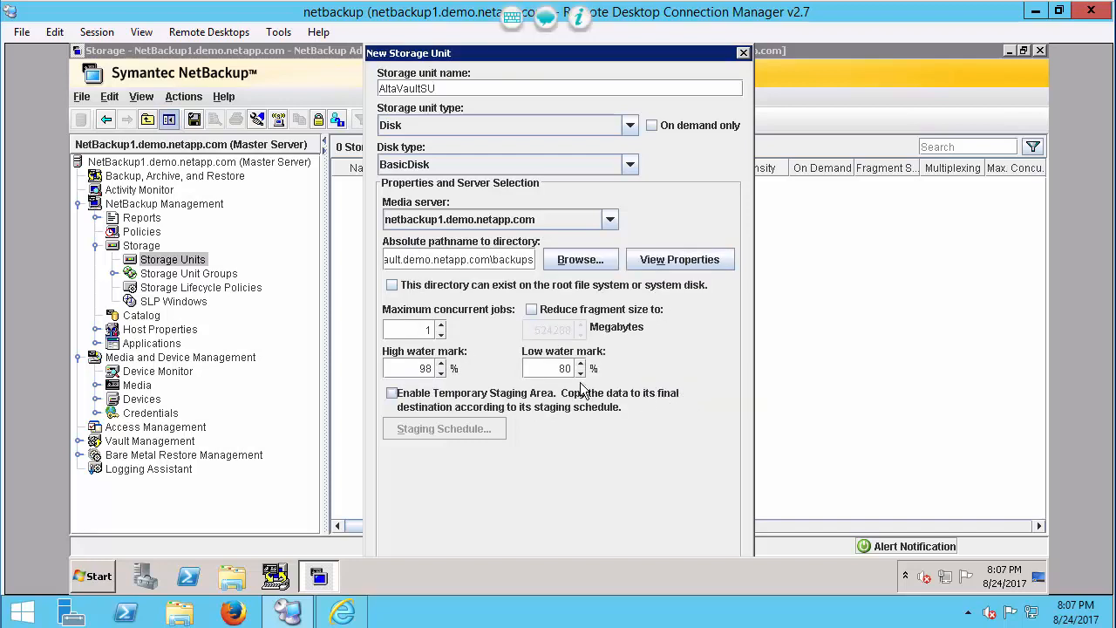
key("Return")
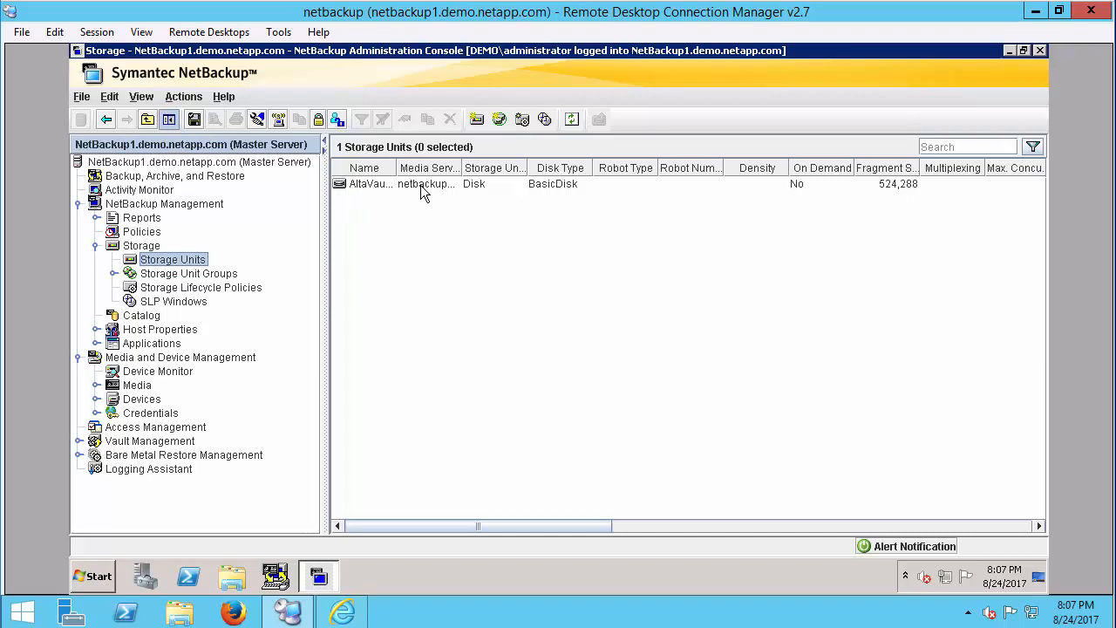
Step: Change the B2AVA policy's storage to AltaVaultSU and save the policy
left_click(142, 231)
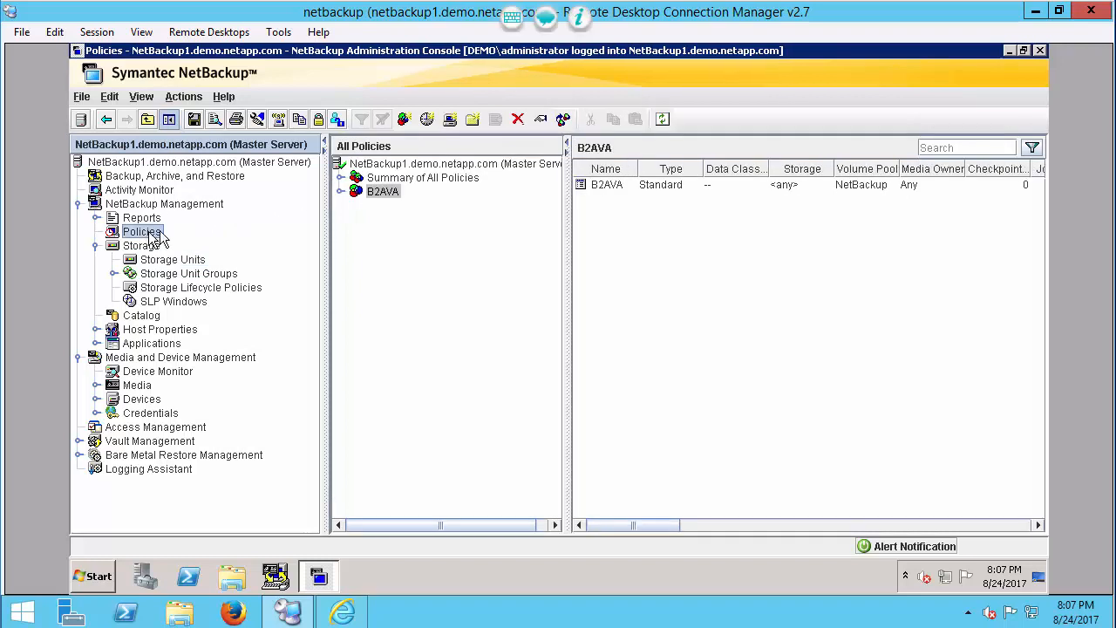
double_click(371, 199)
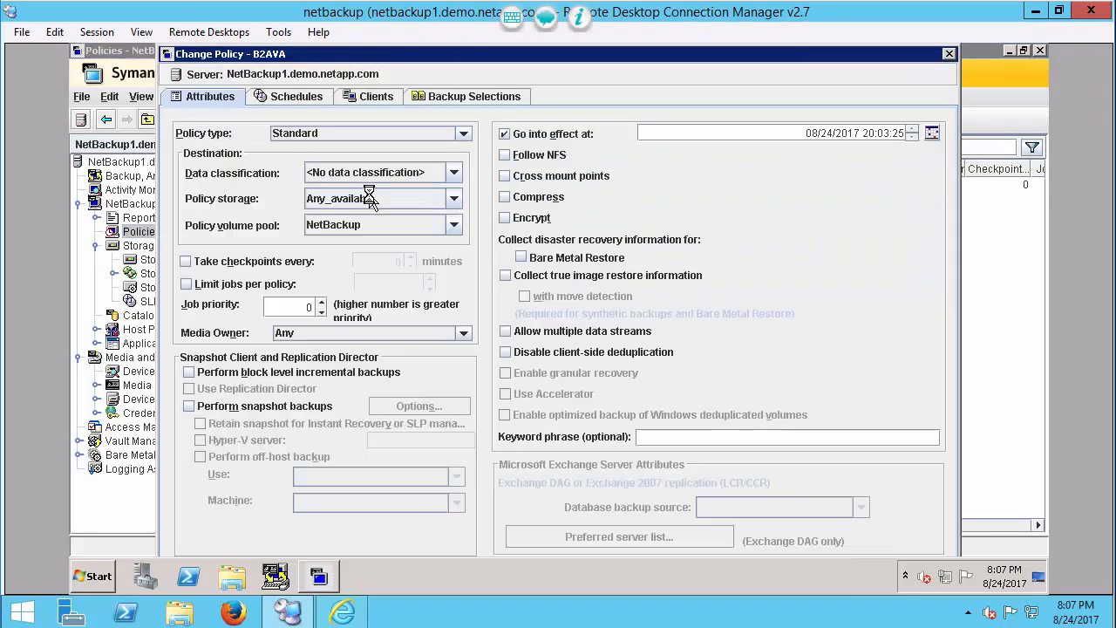
left_click(370, 199)
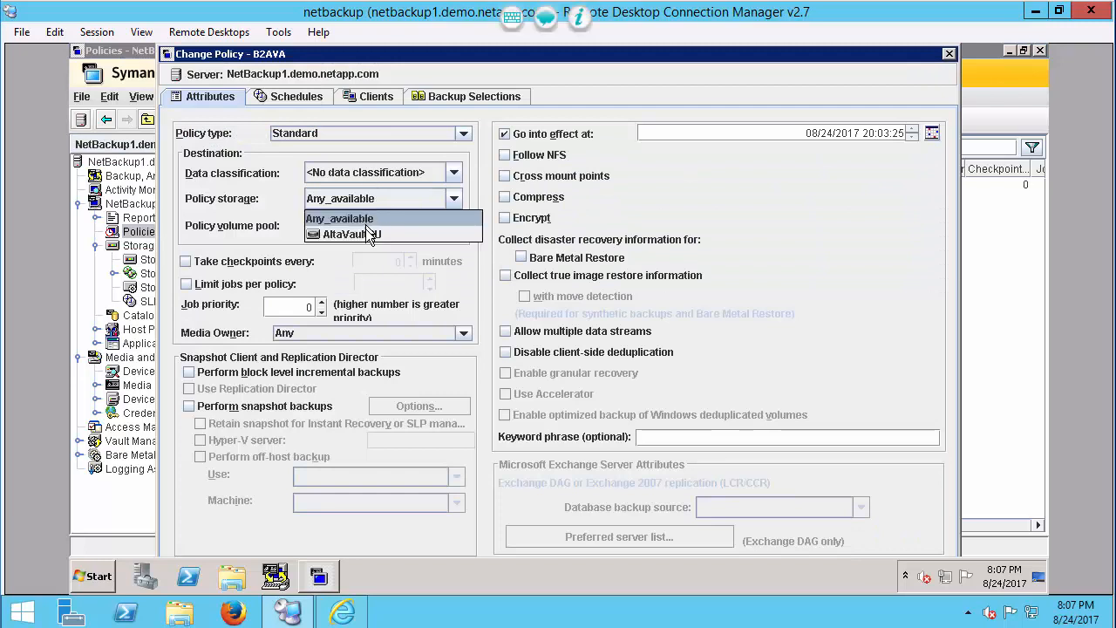
left_click(365, 234)
key("Return")
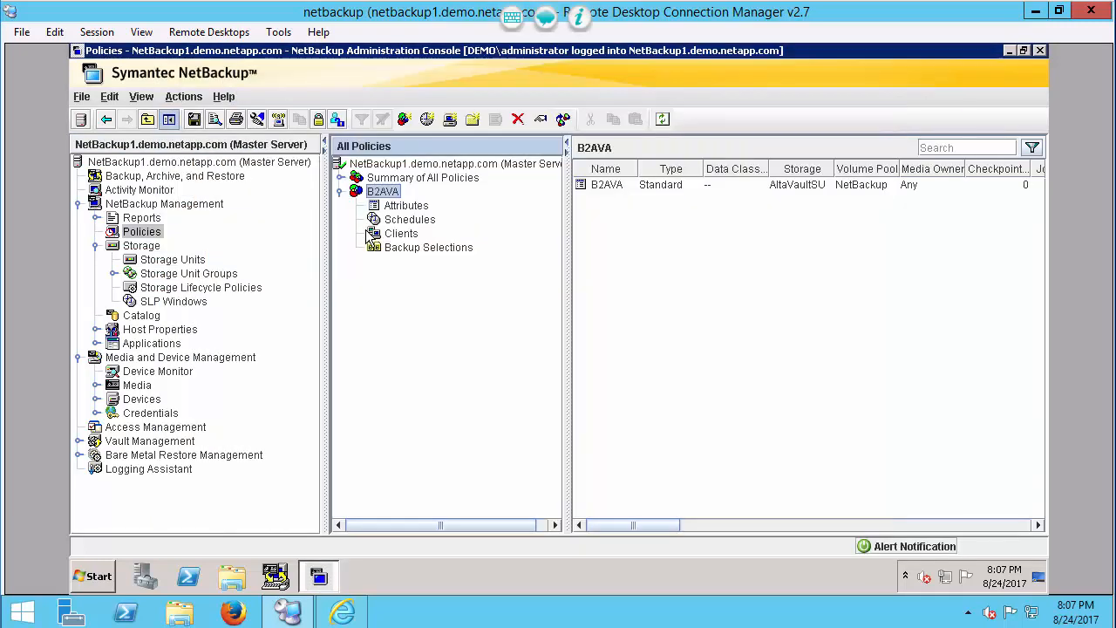
Step: Start a manual backup of the B2AVA policy using the Full schedule for the client netbackup1.demo.netapp.com
right_click(369, 199)
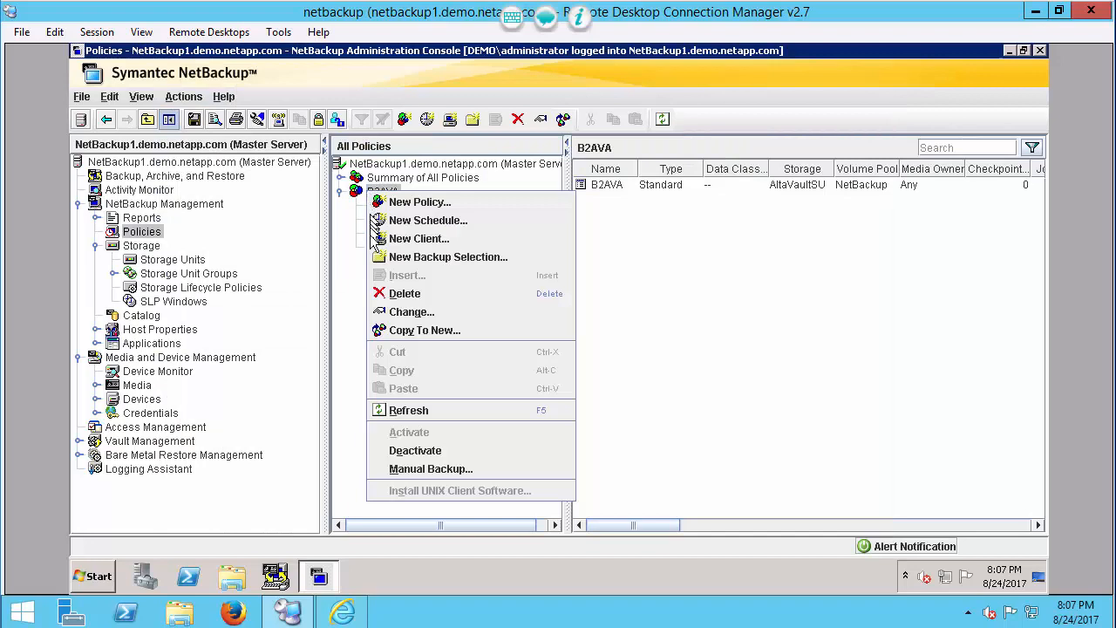
left_click(403, 469)
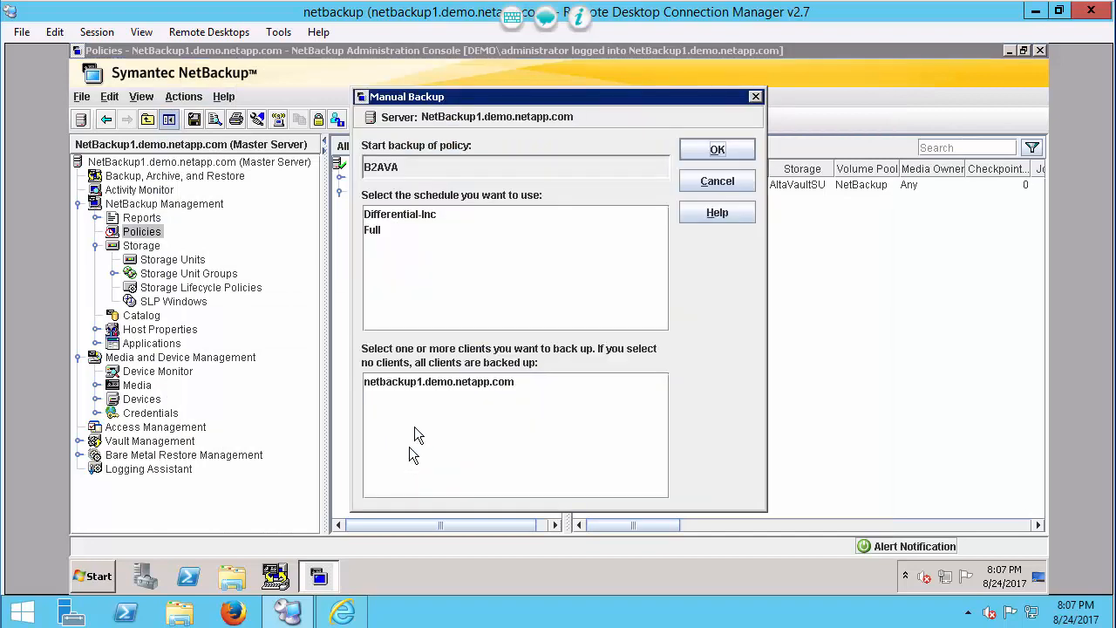
left_click(398, 230)
left_click(446, 384)
left_click(716, 151)
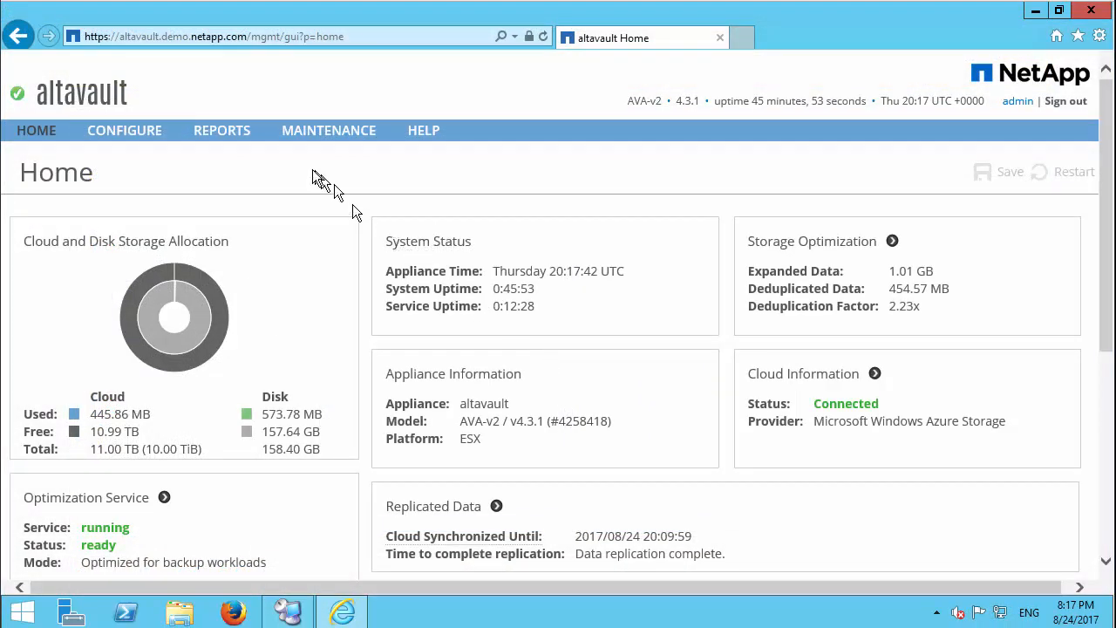
Step: In the AltaVault web console, open the Storage Optimization report and examine the expanded and deduplicated data graphs
left_click(233, 136)
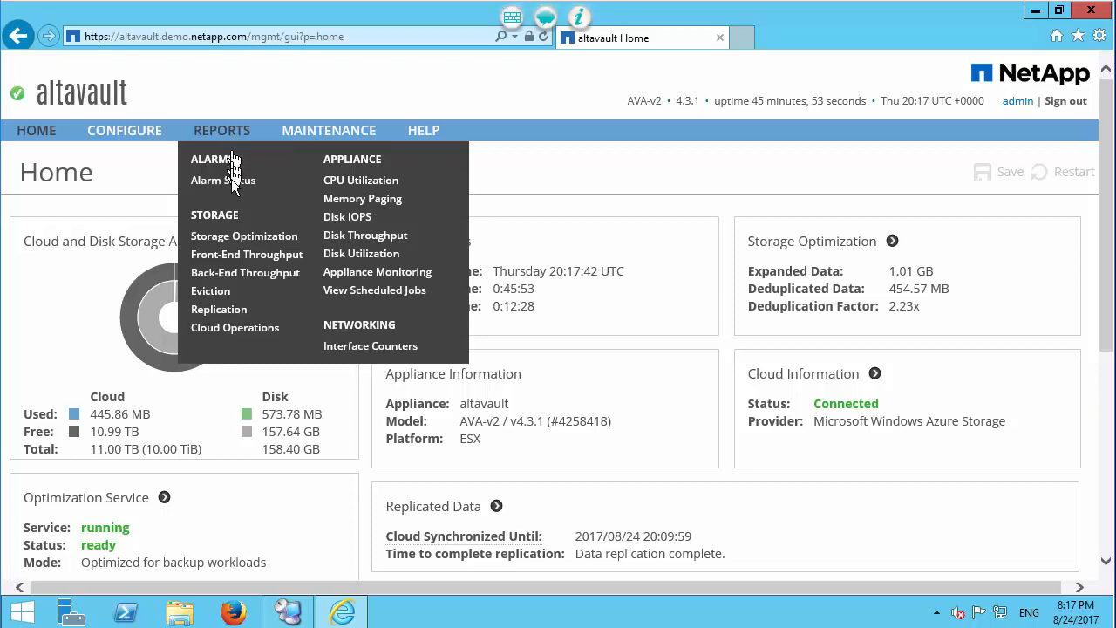
left_click(233, 238)
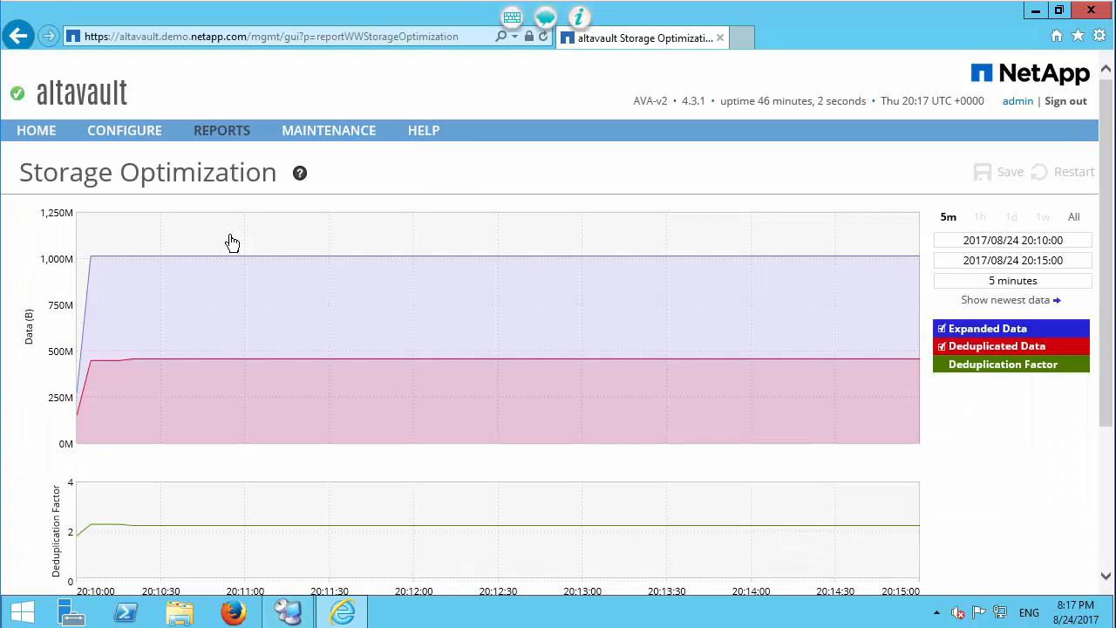
mouse_move(124, 241)
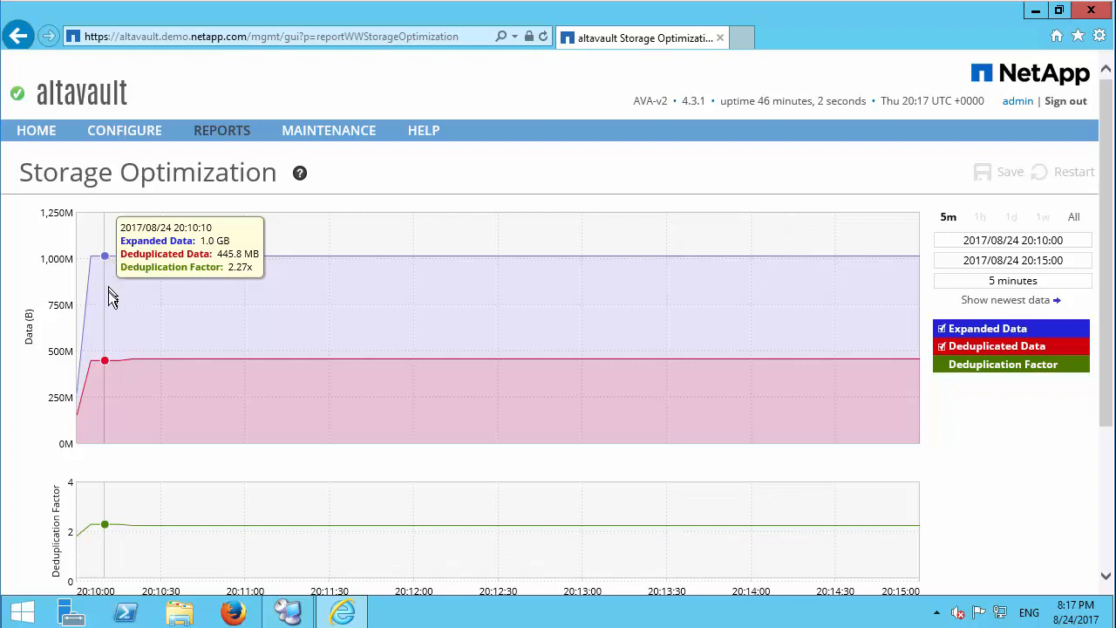
Step: Review the Front-End Throughput report and the Back-End Throughput report for data moved to AltaVault and to the cloud
left_click(204, 140)
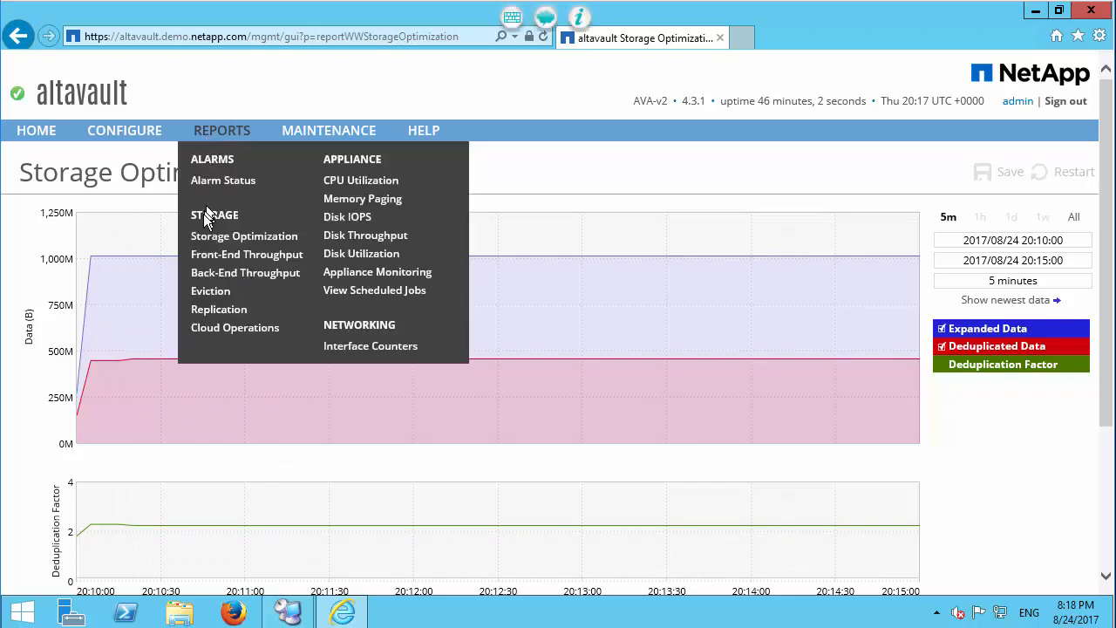
left_click(195, 257)
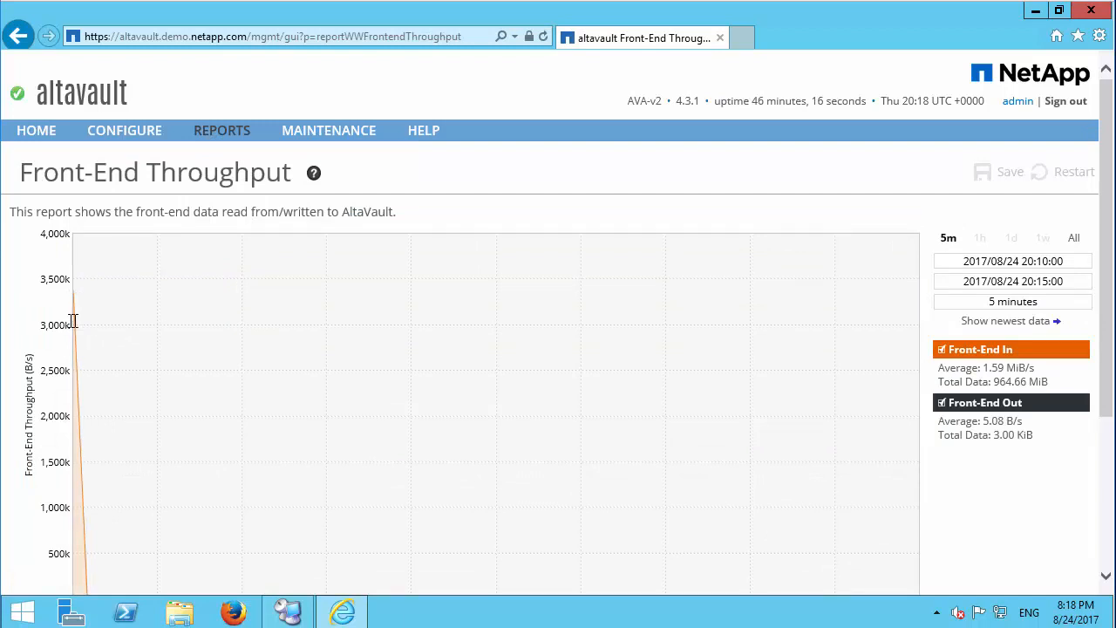
mouse_move(75, 325)
mouse_move(220, 133)
left_click(222, 272)
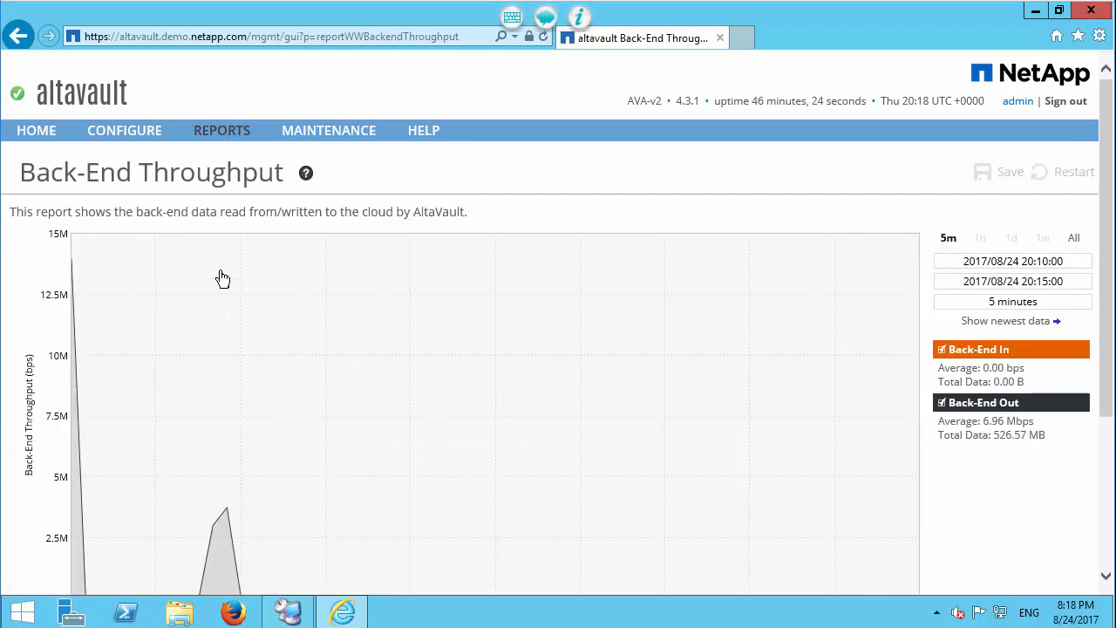
scroll(183, 322, "down", 2)
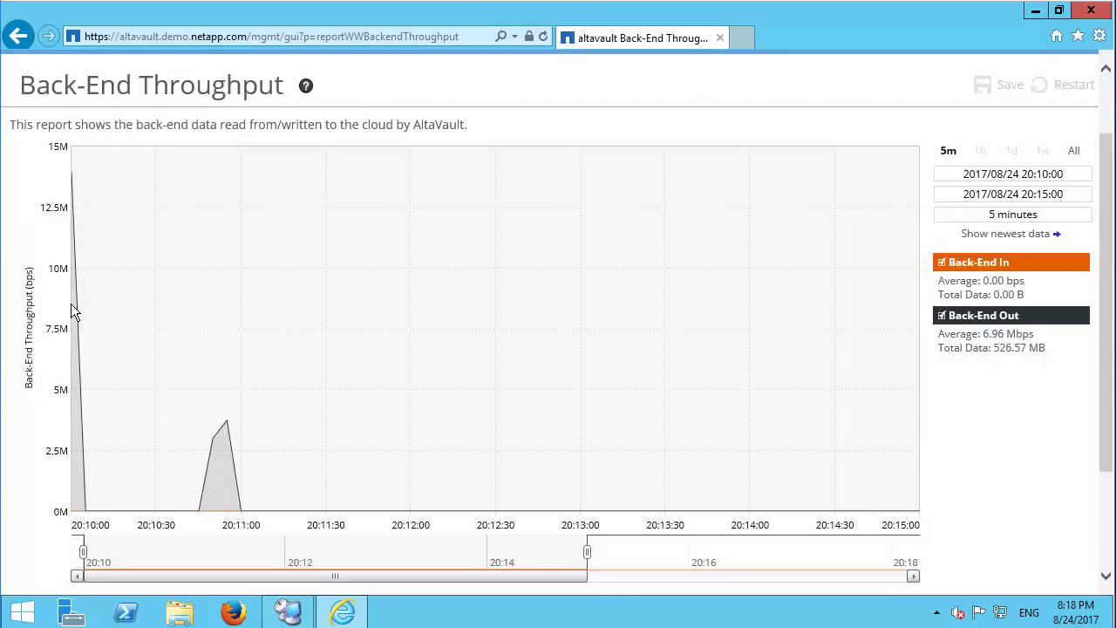
scroll(205, 297, "up", 2)
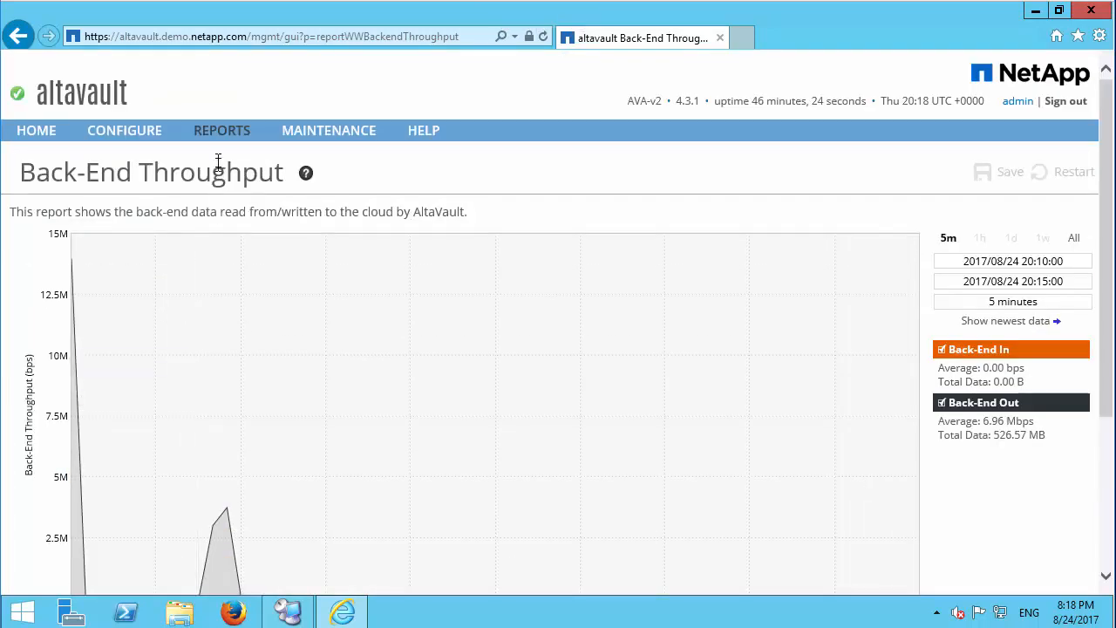
Step: Open the Replication report and examine the graph of data pending replication over time
mouse_move(221, 139)
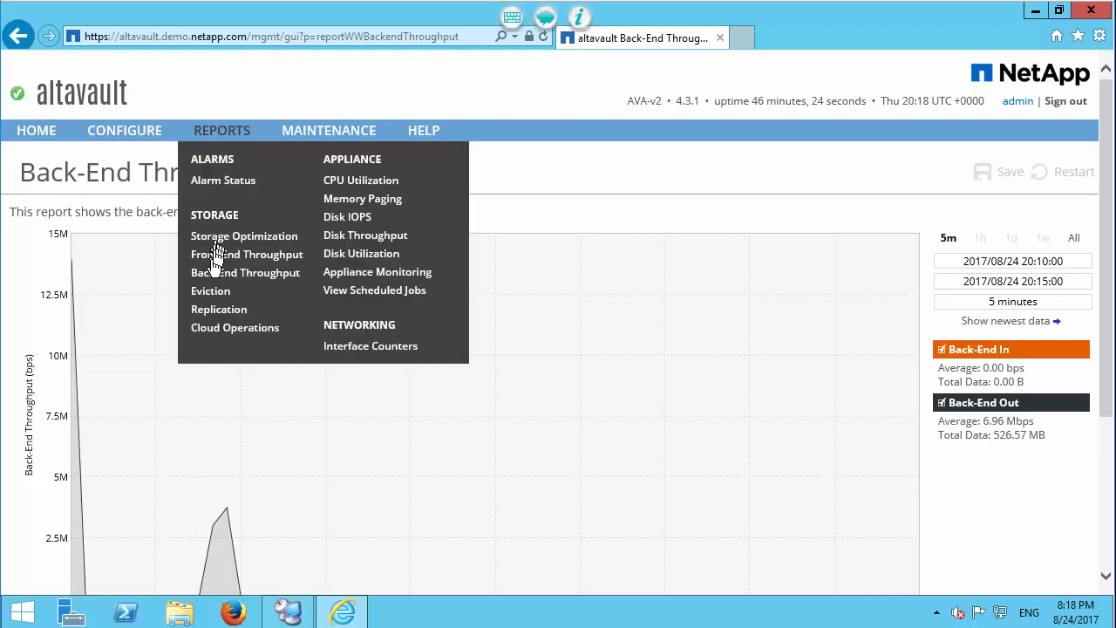
left_click(210, 309)
scroll(210, 307, "down", 1)
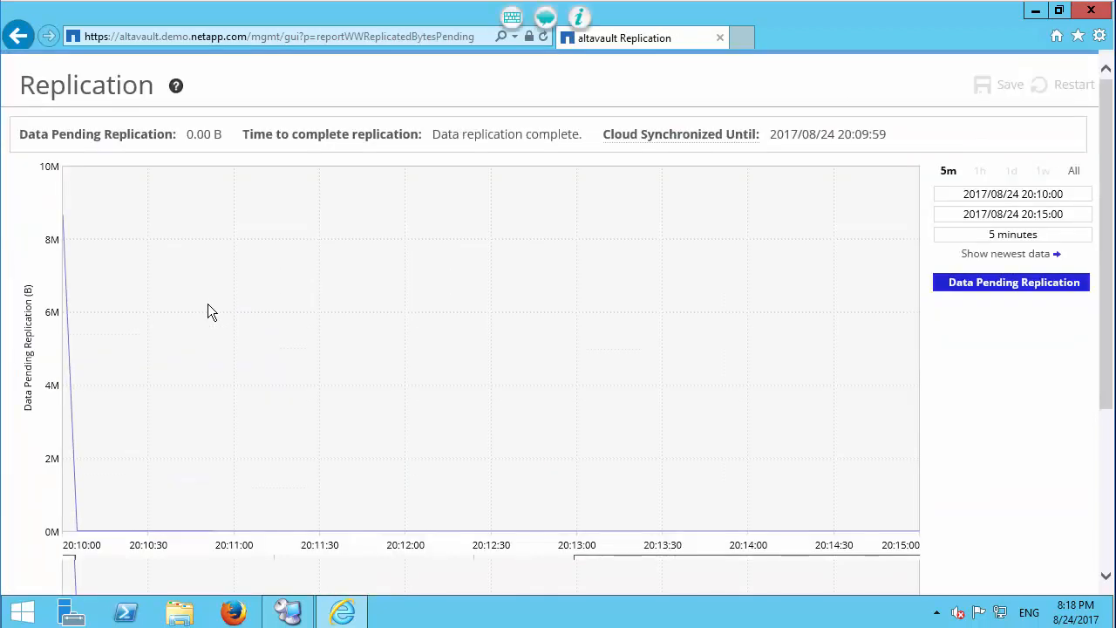
scroll(208, 305, "down", 1)
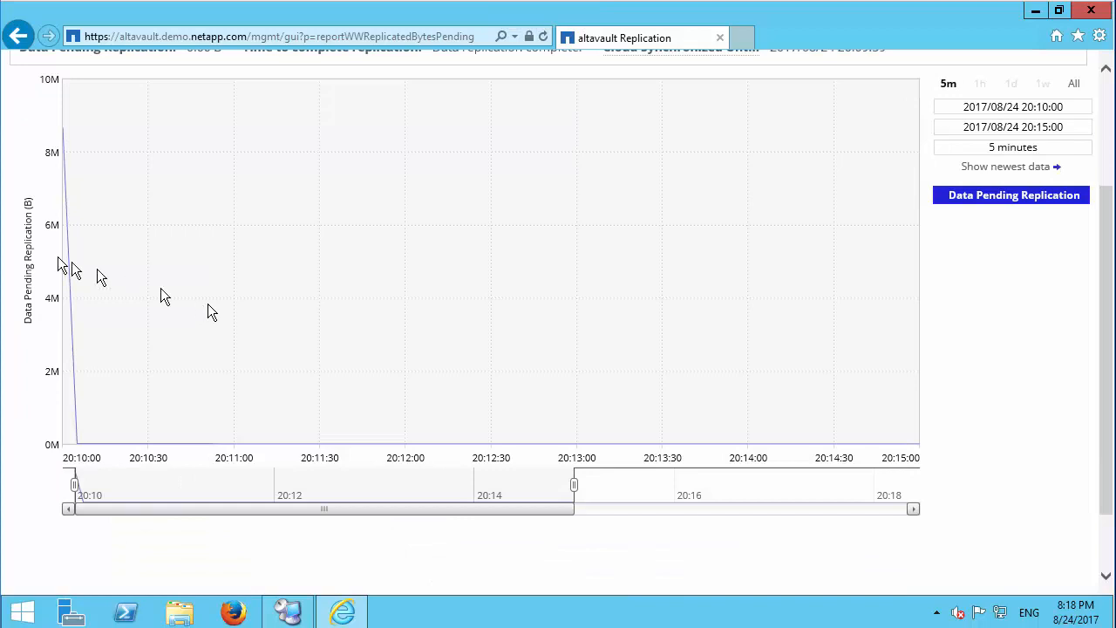
mouse_move(65, 256)
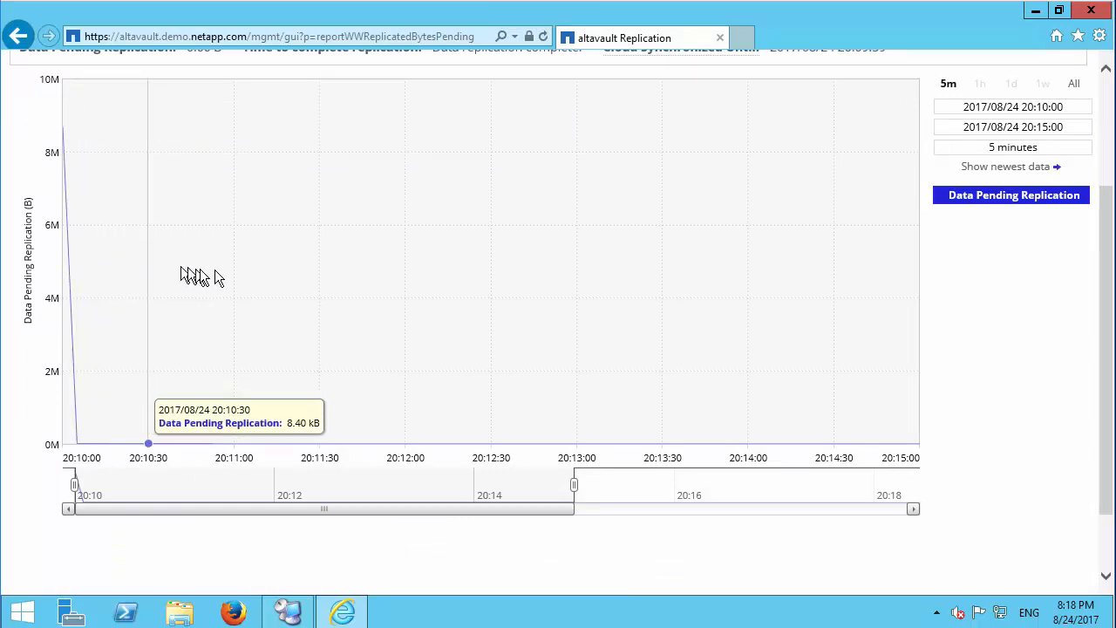
scroll(271, 277, "up", 2)
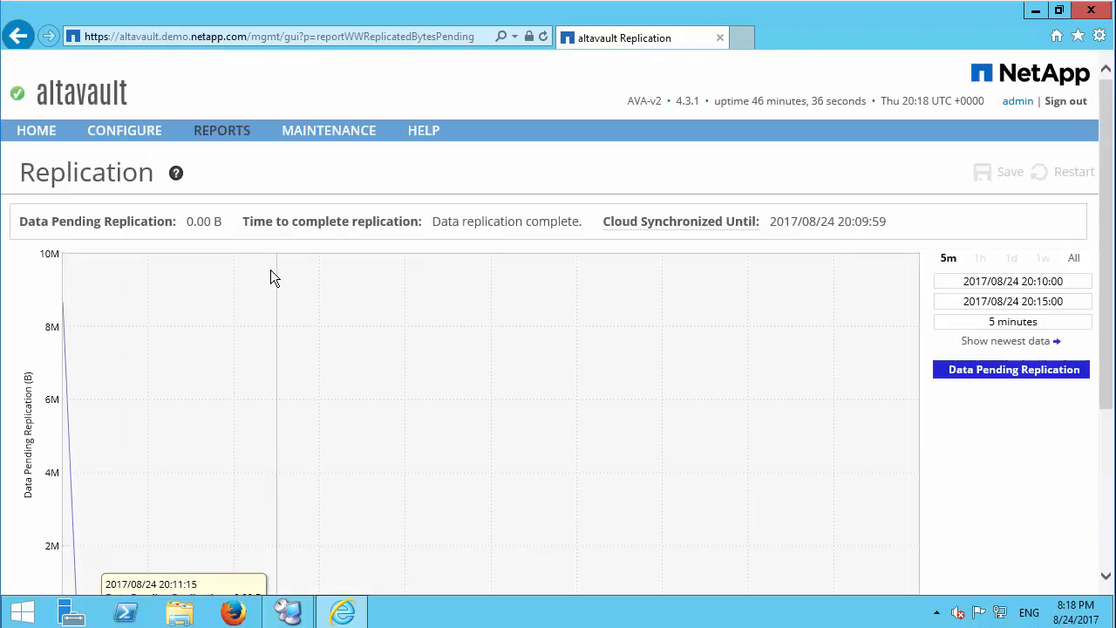
Step: Open the Cloud Operations report and inspect the put, head, post, get and delete operation rates on the graph
mouse_move(244, 141)
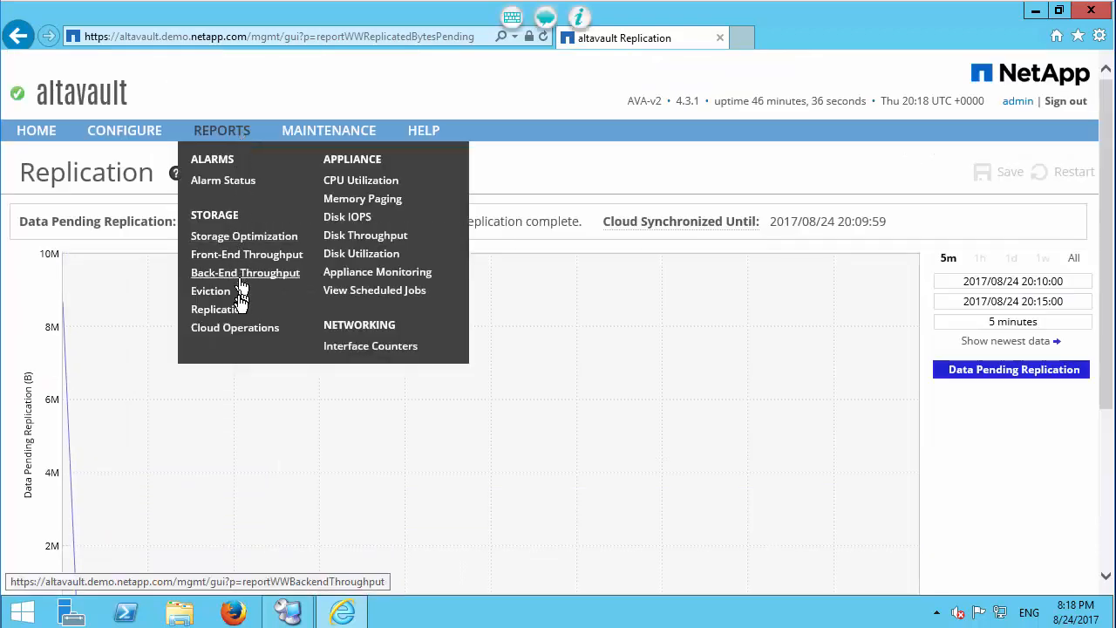
left_click(233, 328)
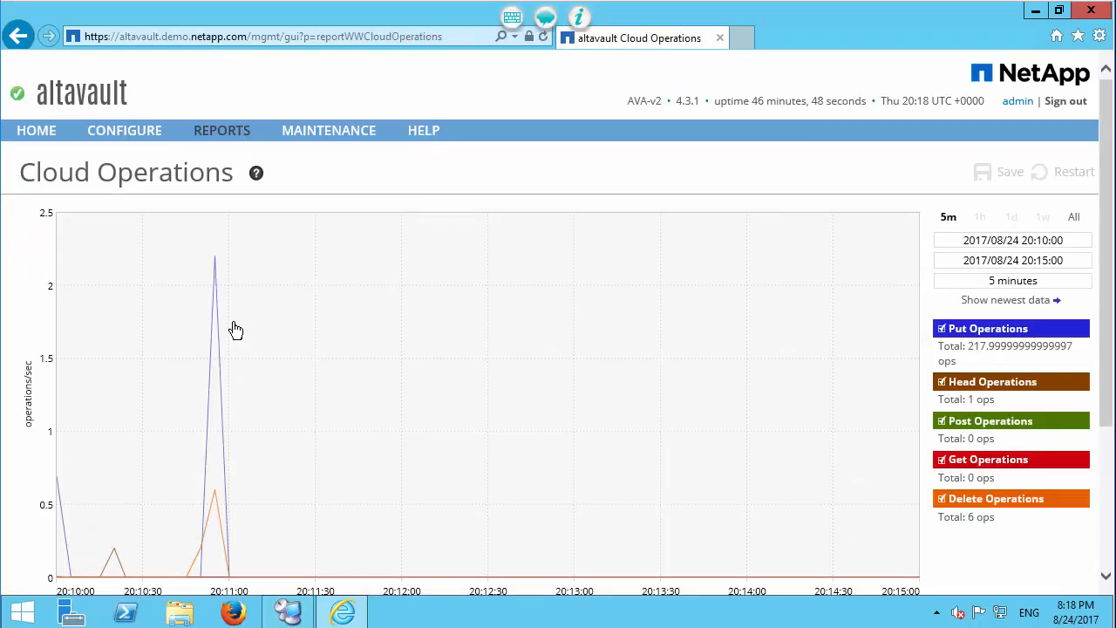
mouse_move(220, 322)
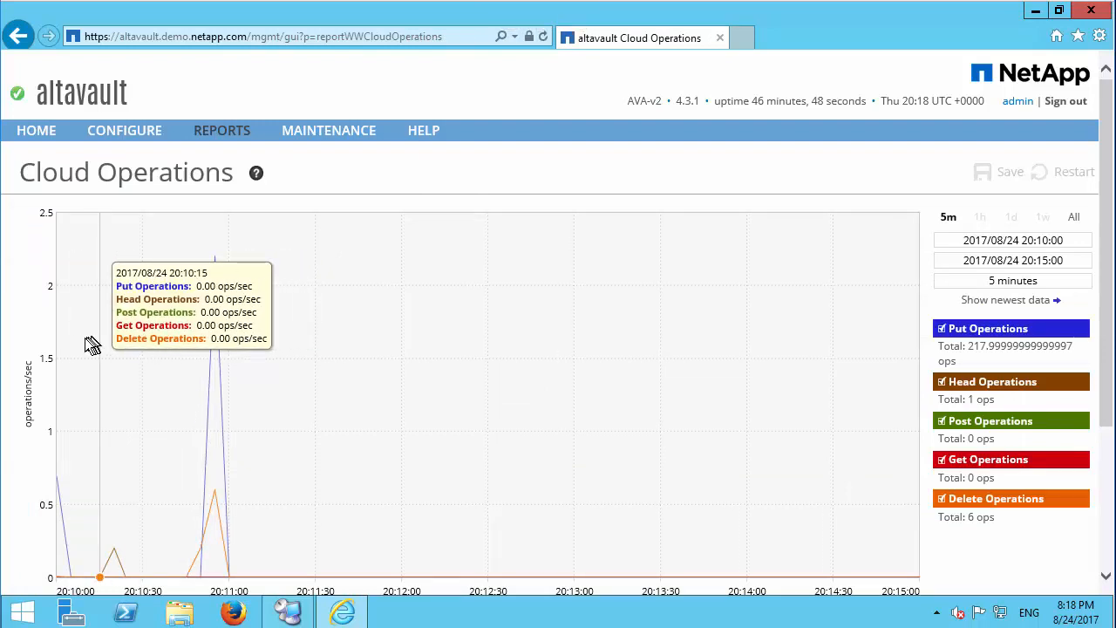
left_click(239, 142)
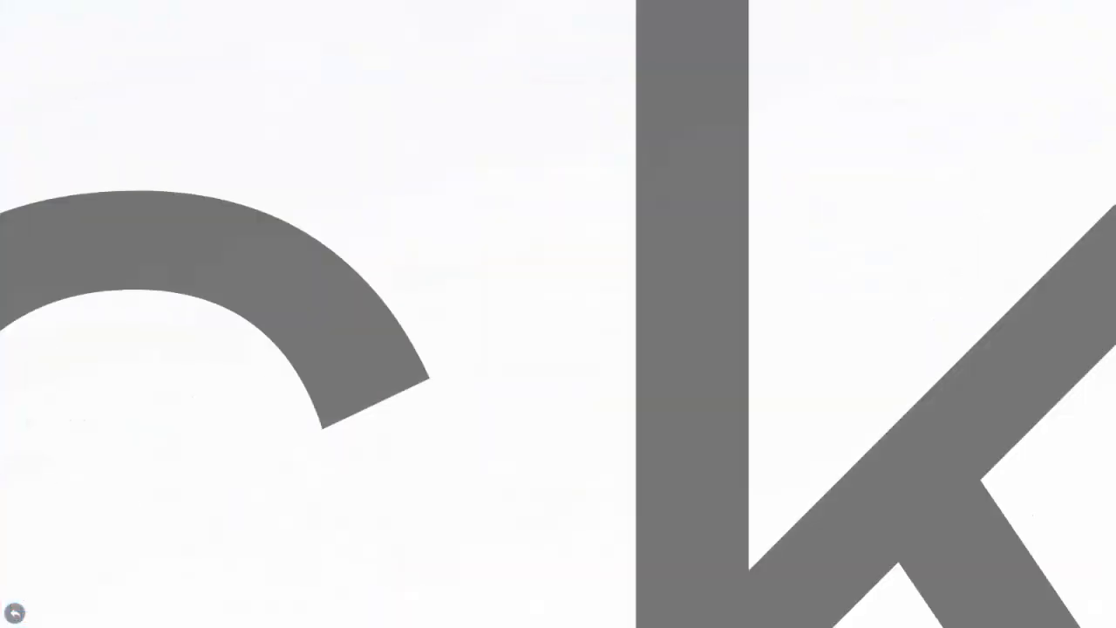